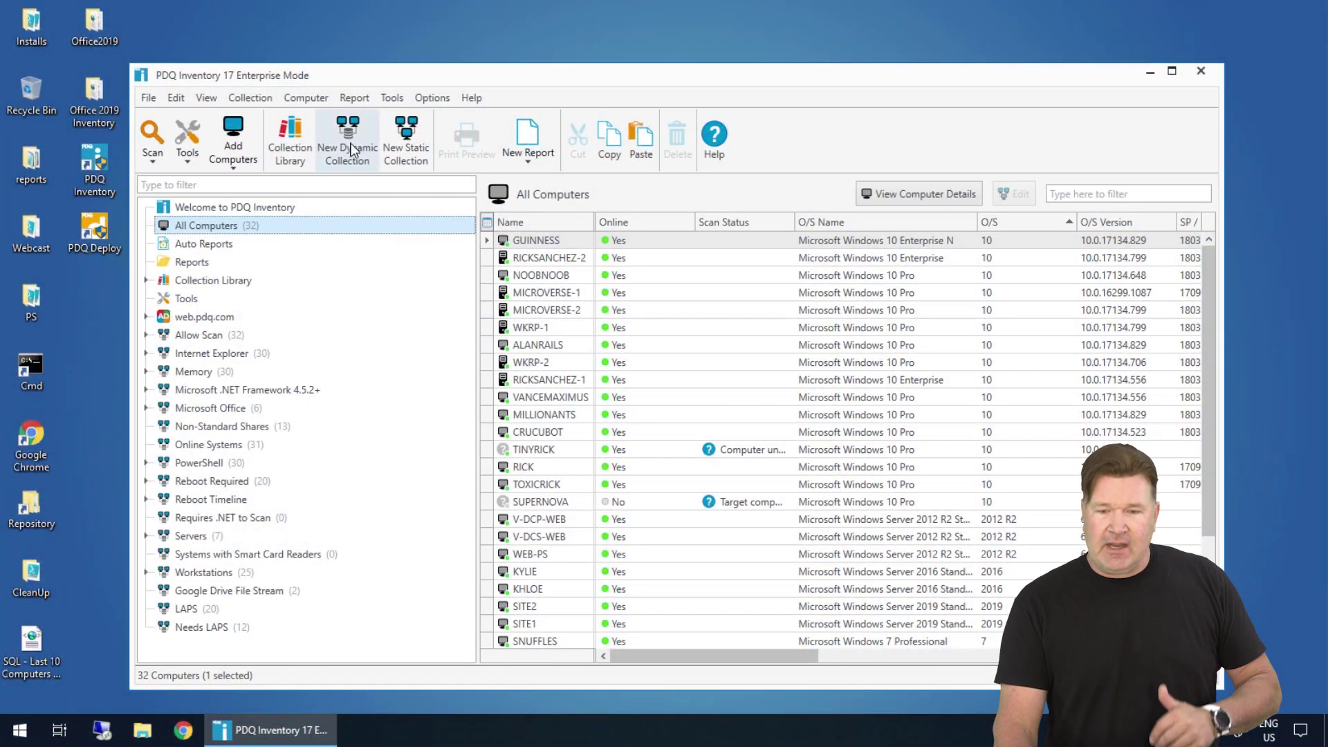
Step: Create a dynamic collection named 'Win 10 pro' with the filter O/S Name Contains 'Windows 10'
left_click(367, 145)
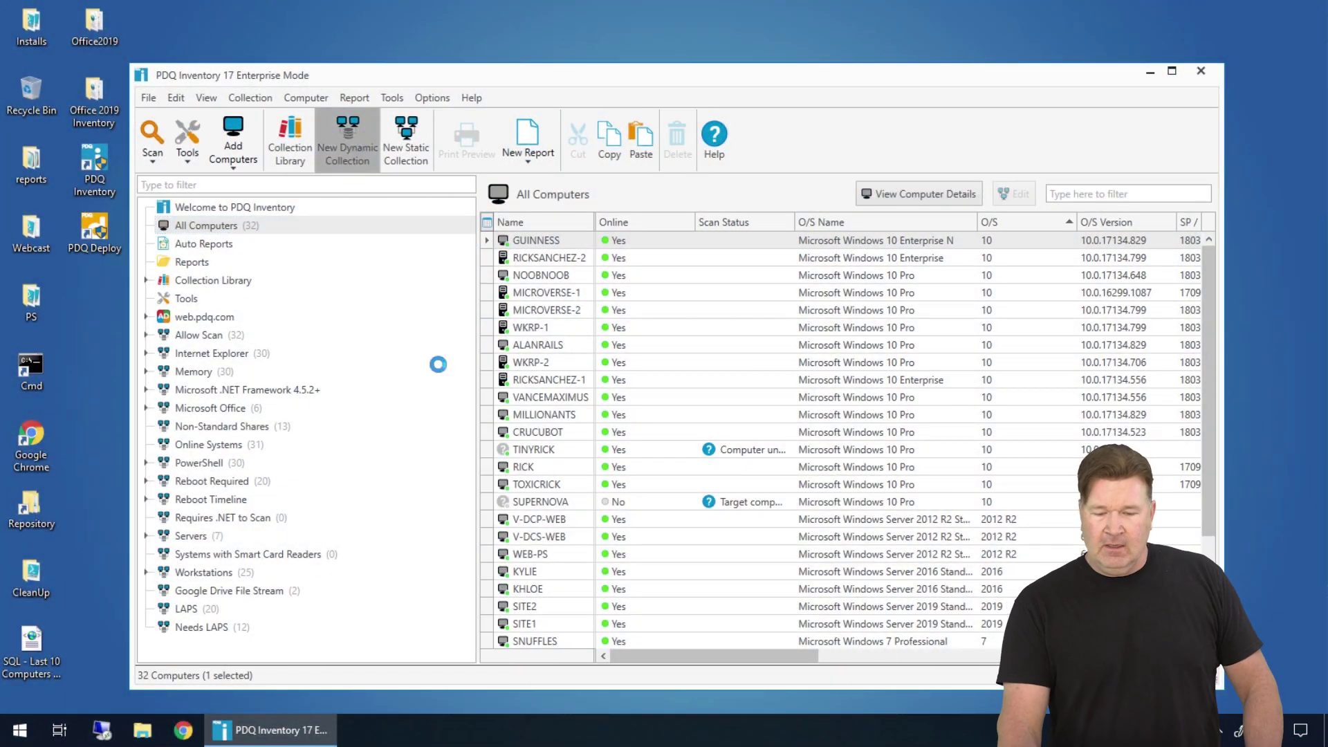
left_click(385, 259)
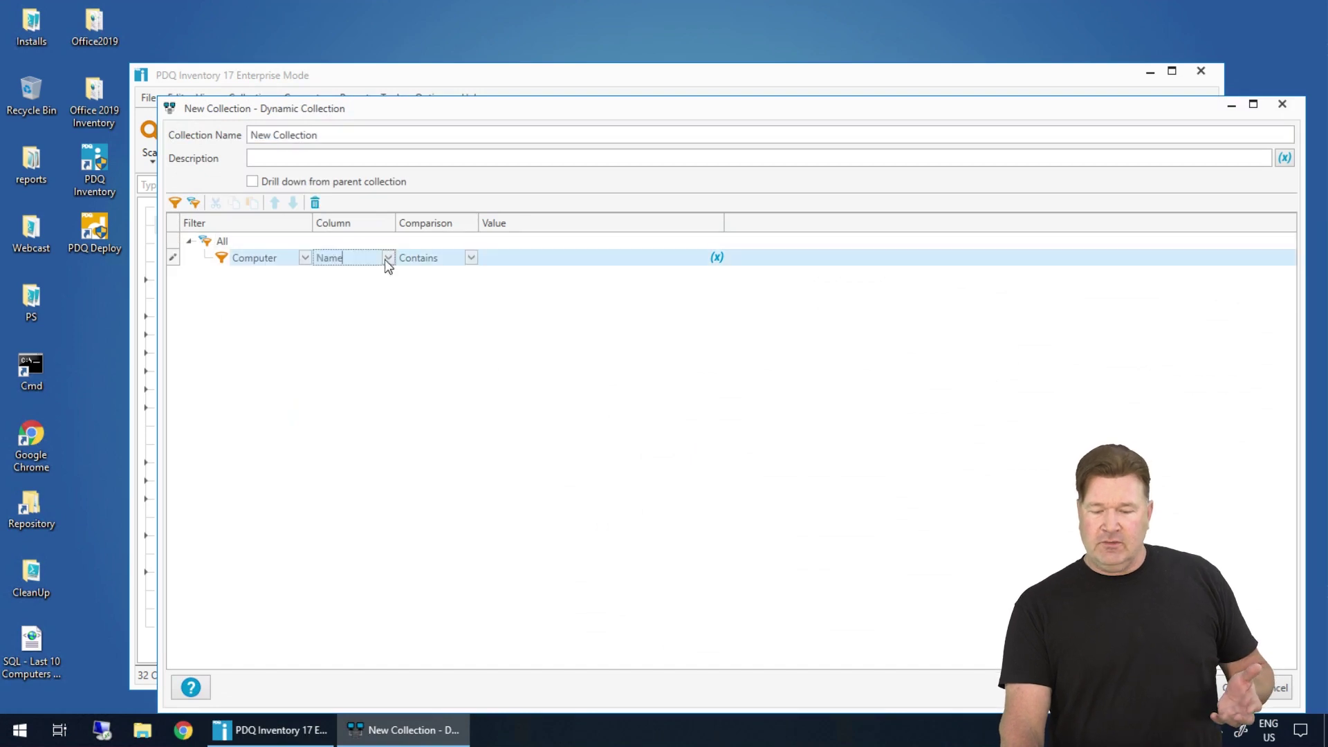
left_click(387, 257)
scroll(356, 377, "down", 2)
scroll(360, 394, "down", 1)
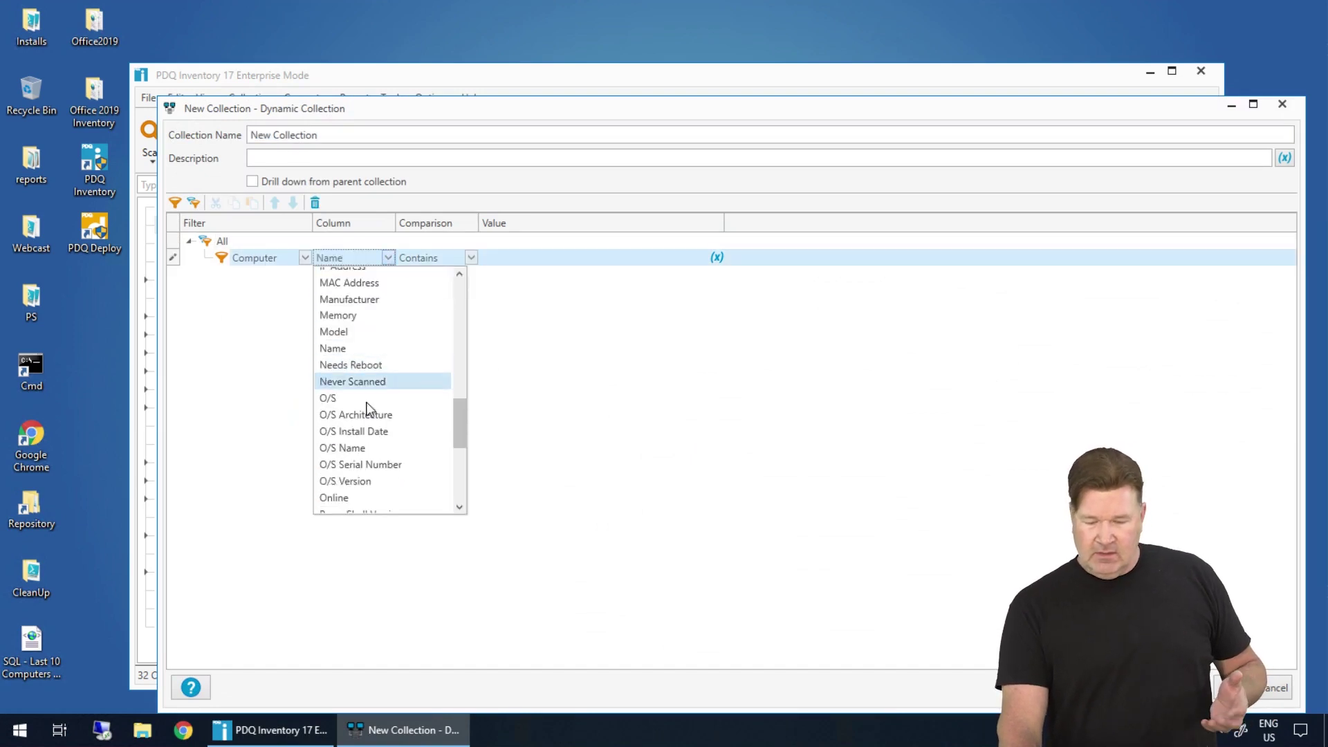
left_click(362, 453)
left_click(502, 262)
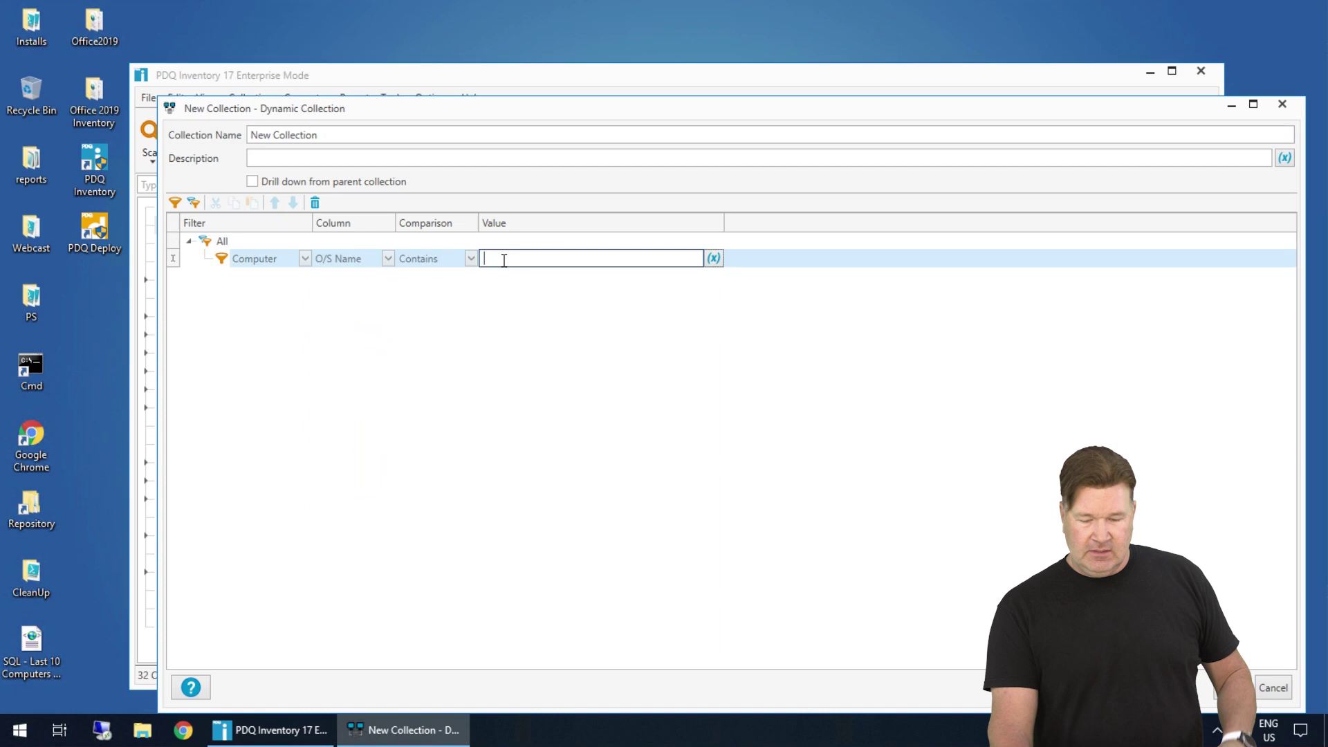
type("Wi")
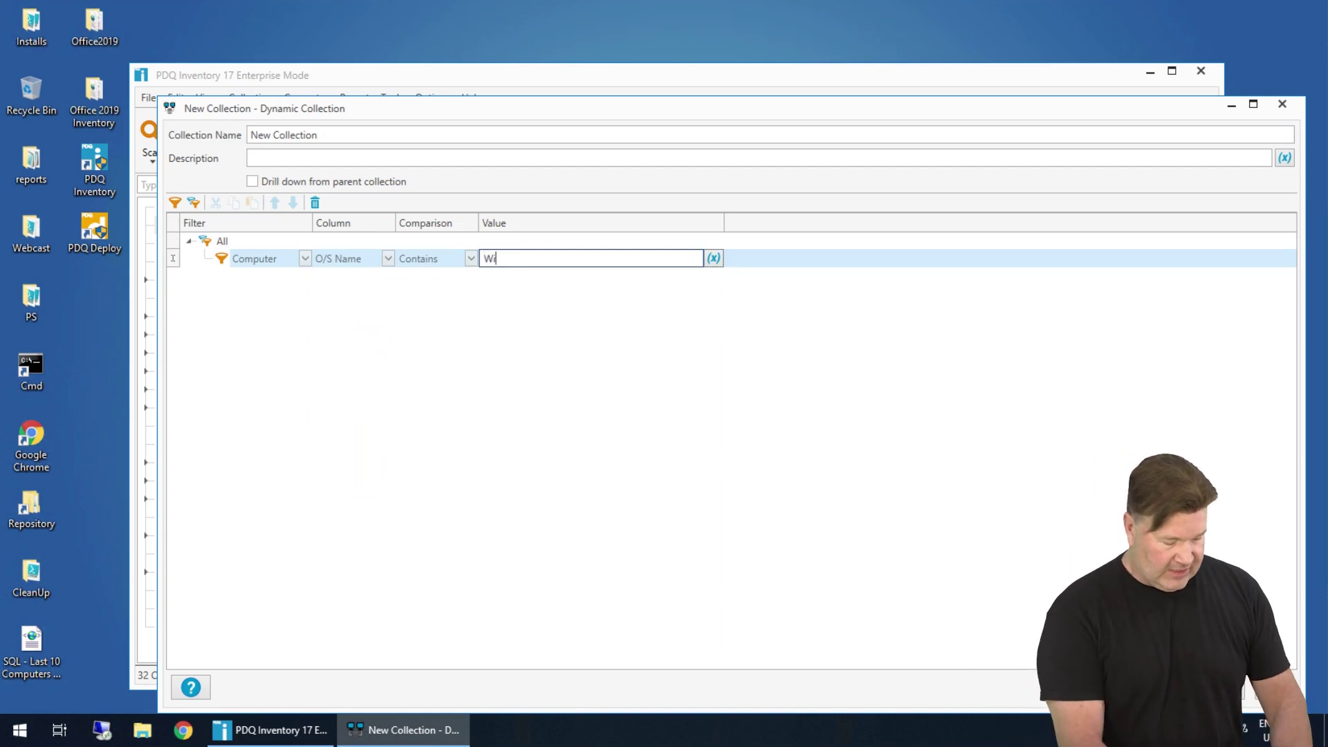
type("ndows")
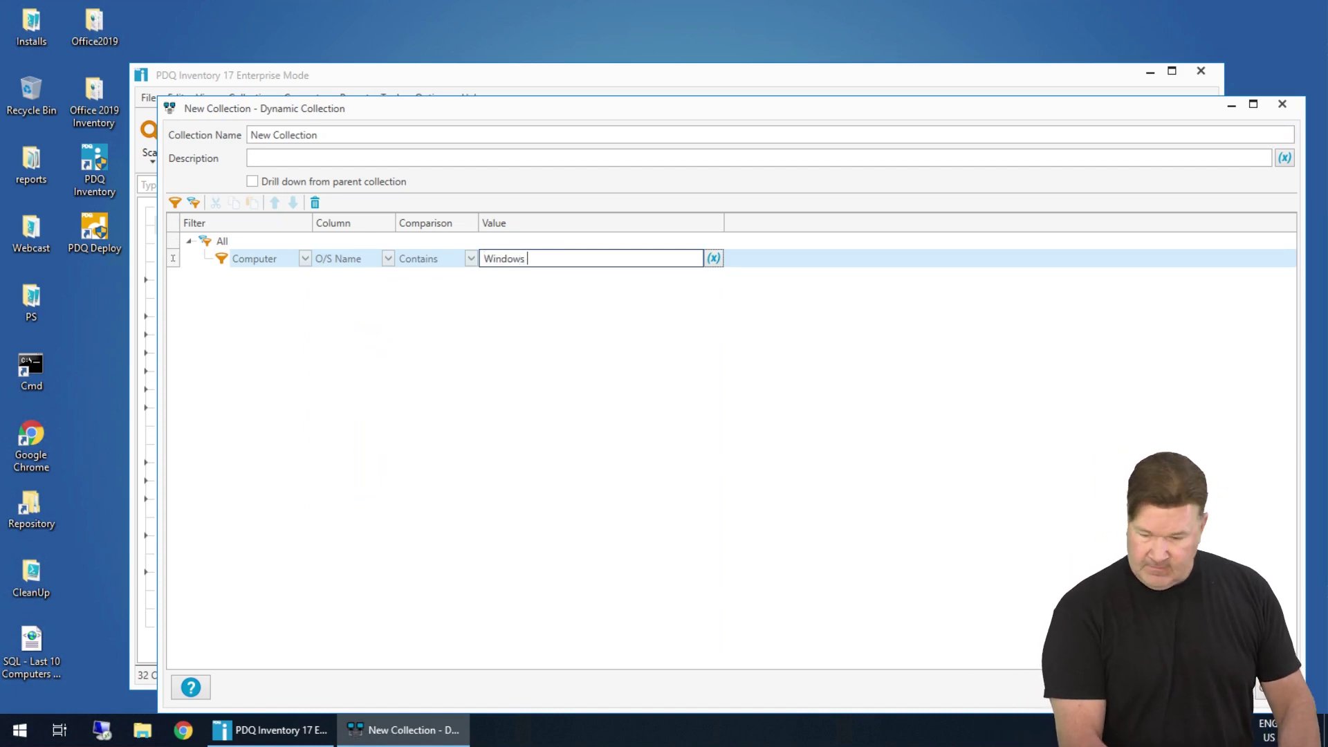
type(" 10")
left_click(324, 132)
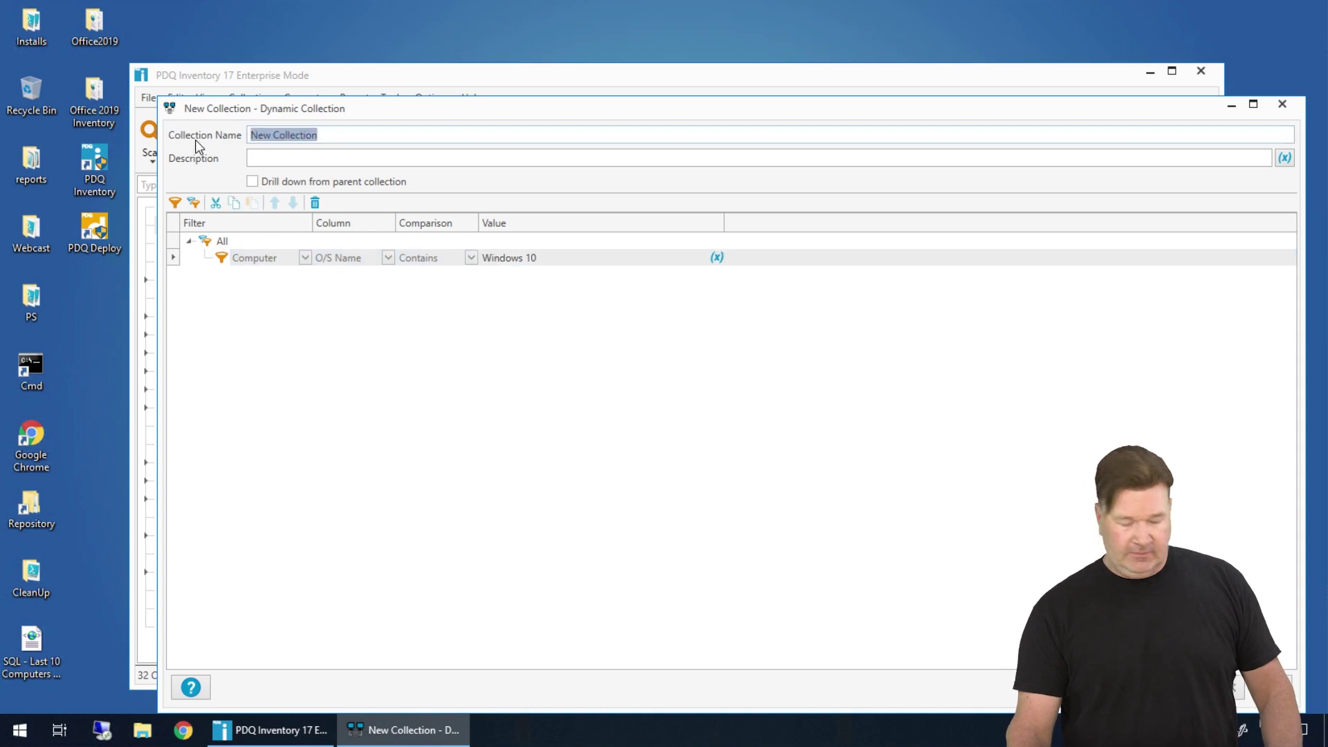
type("Win 10 pro")
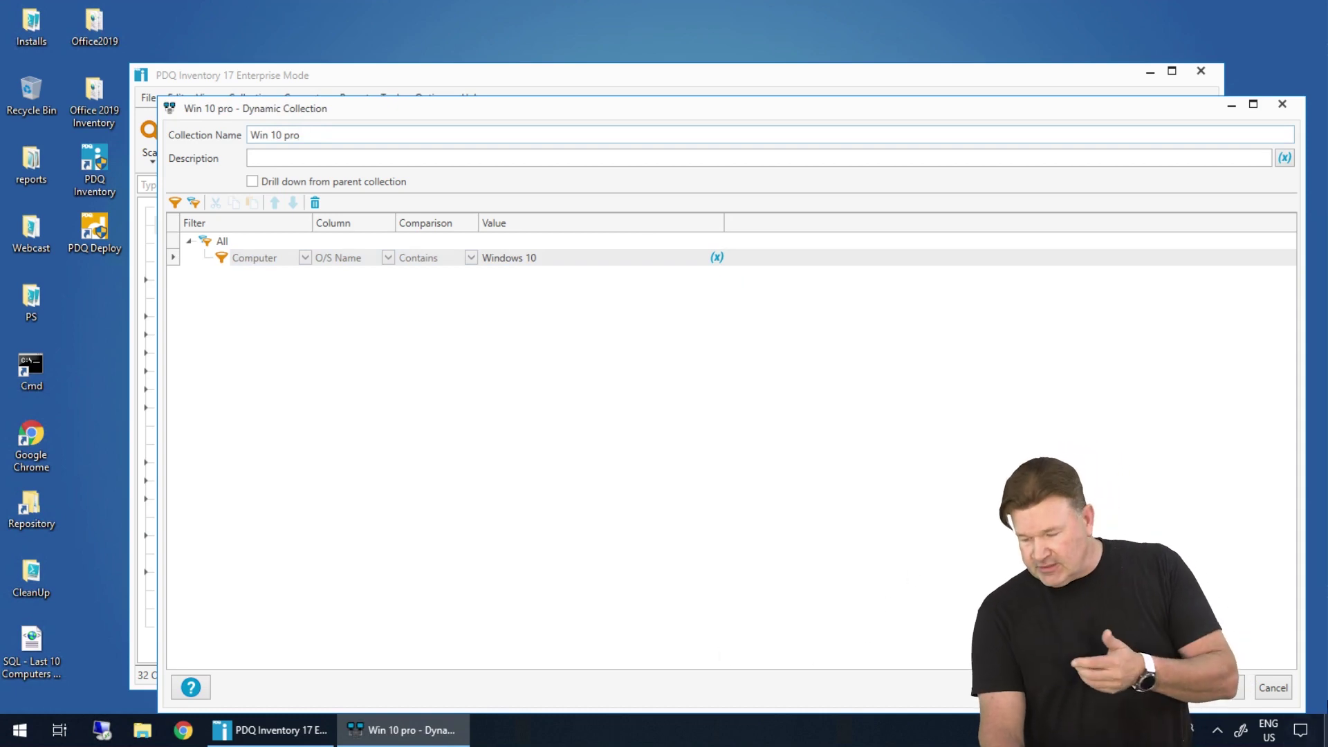
Step: Save the Win 10 pro collection so it lists its 16 Windows 10 computers
key("Return")
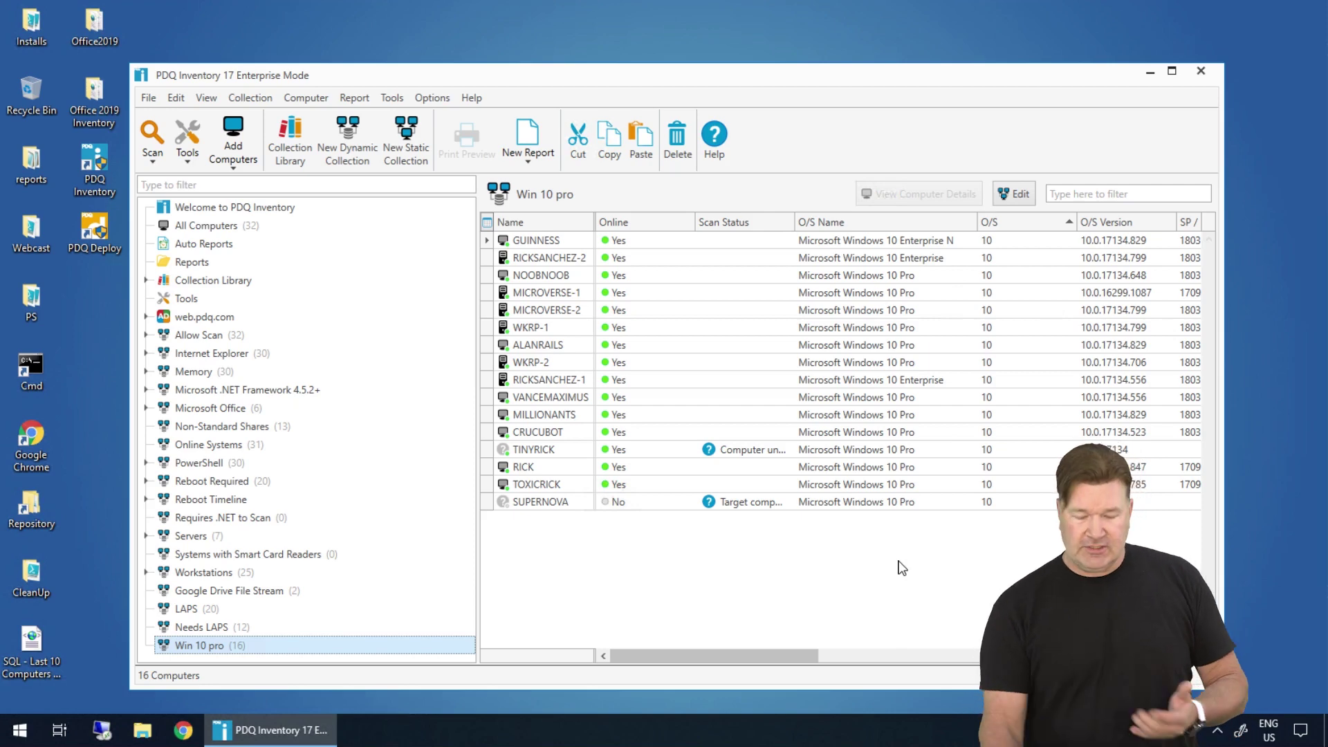
Step: Add a second Win 10 pro filter: O/S Name Does Not Contain 'Enterprise'
double_click(214, 646)
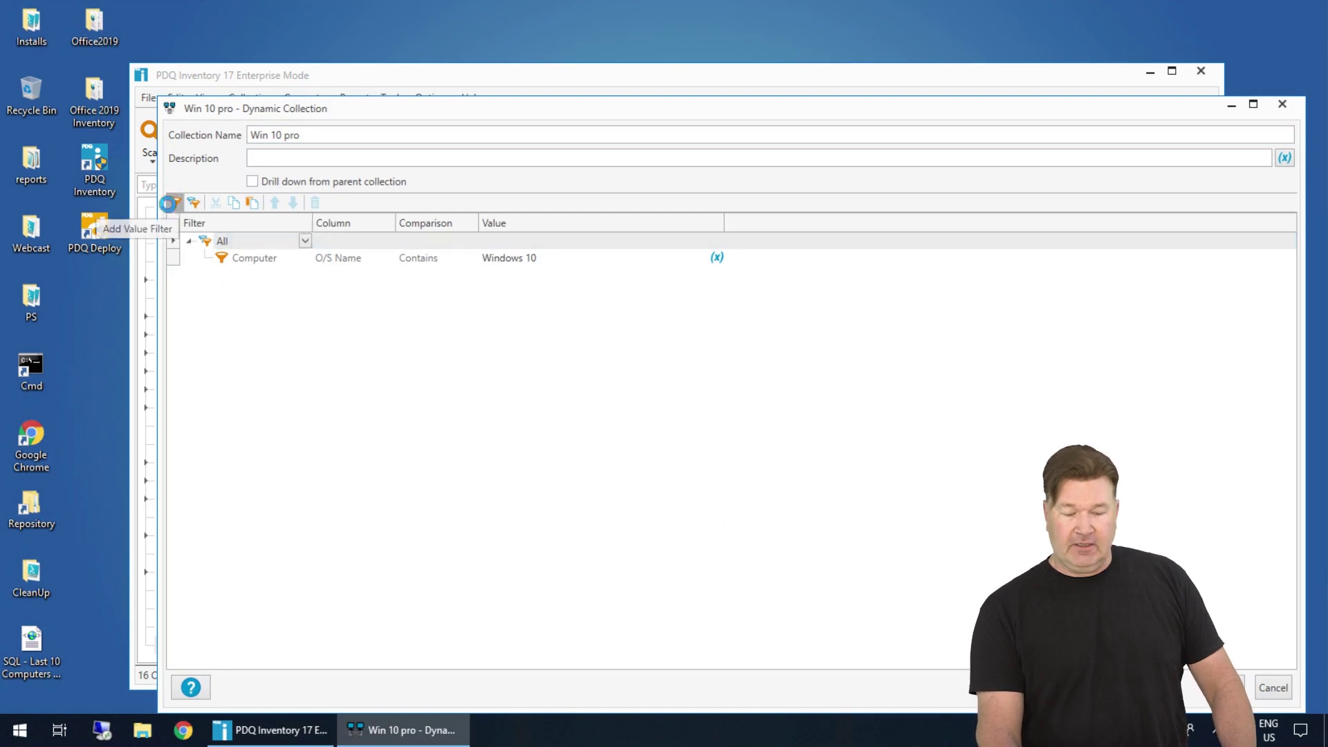
left_click(173, 203)
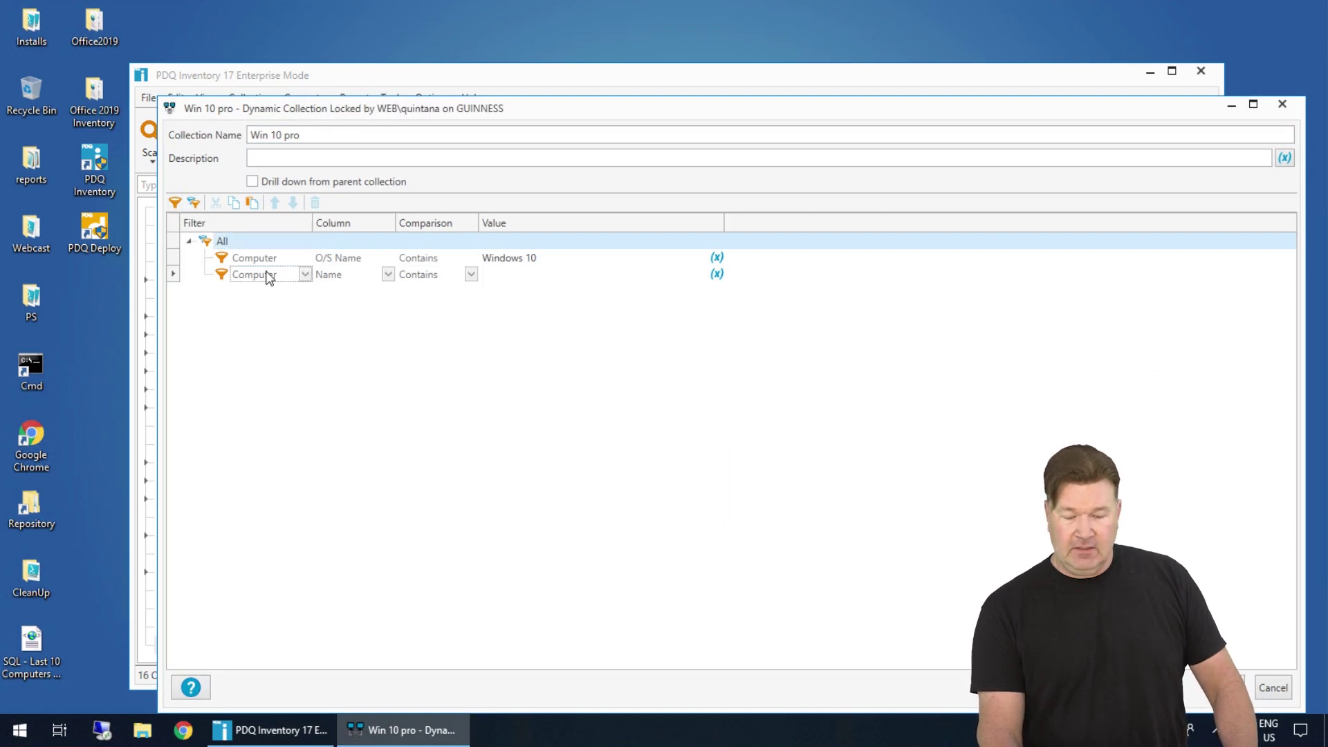
left_click(387, 273)
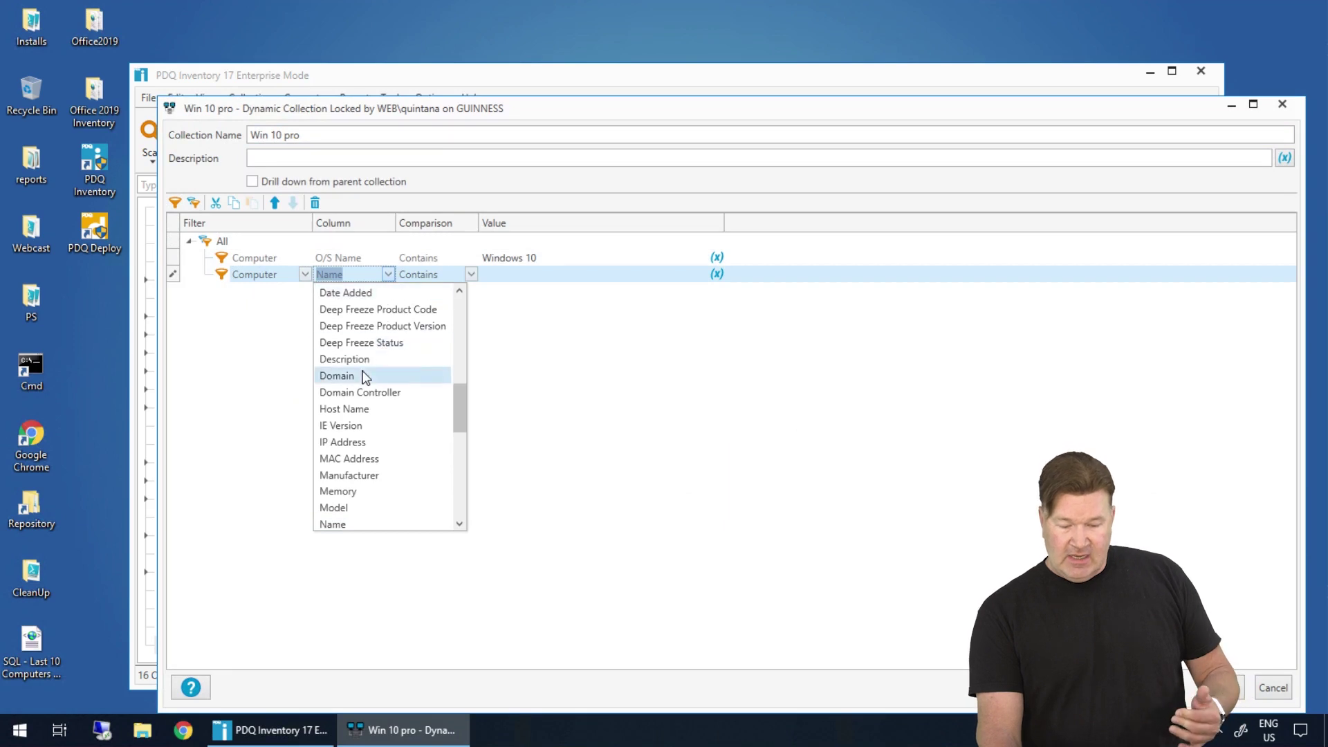
scroll(361, 305, "up", 2)
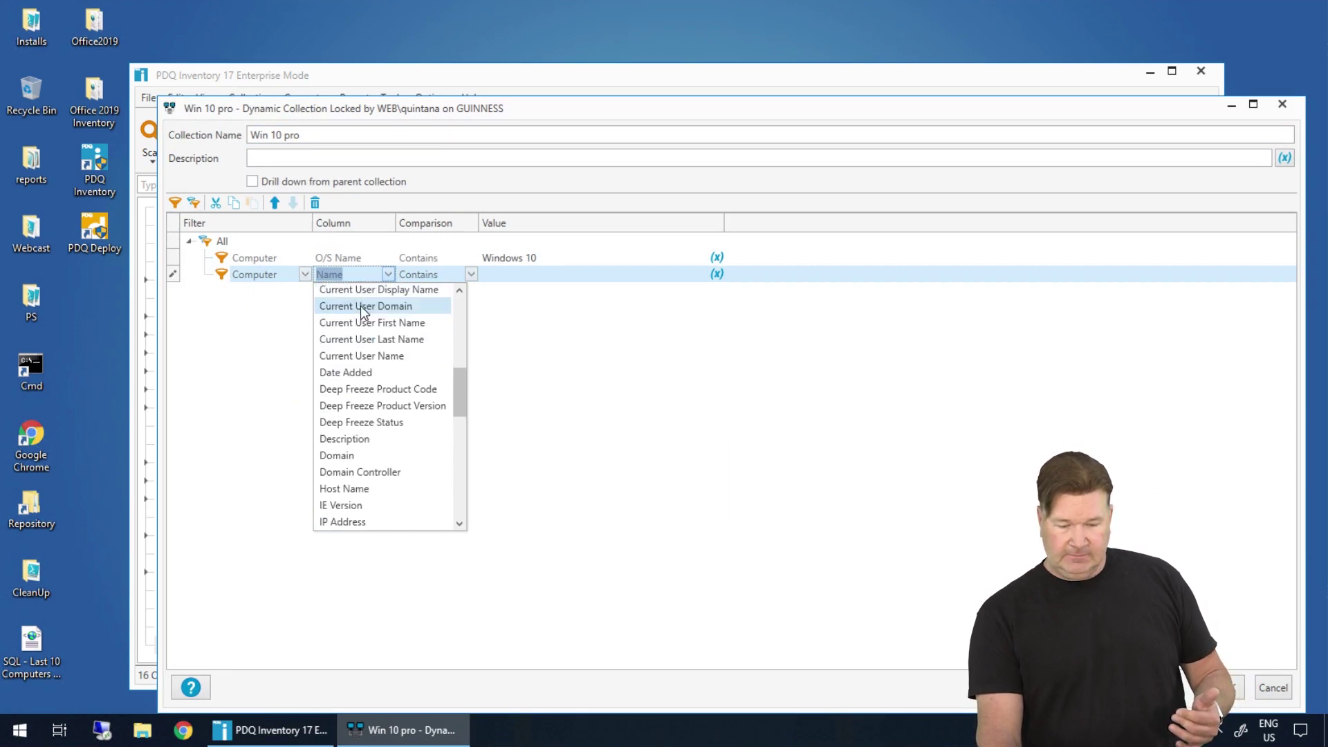
scroll(360, 332, "down", 6)
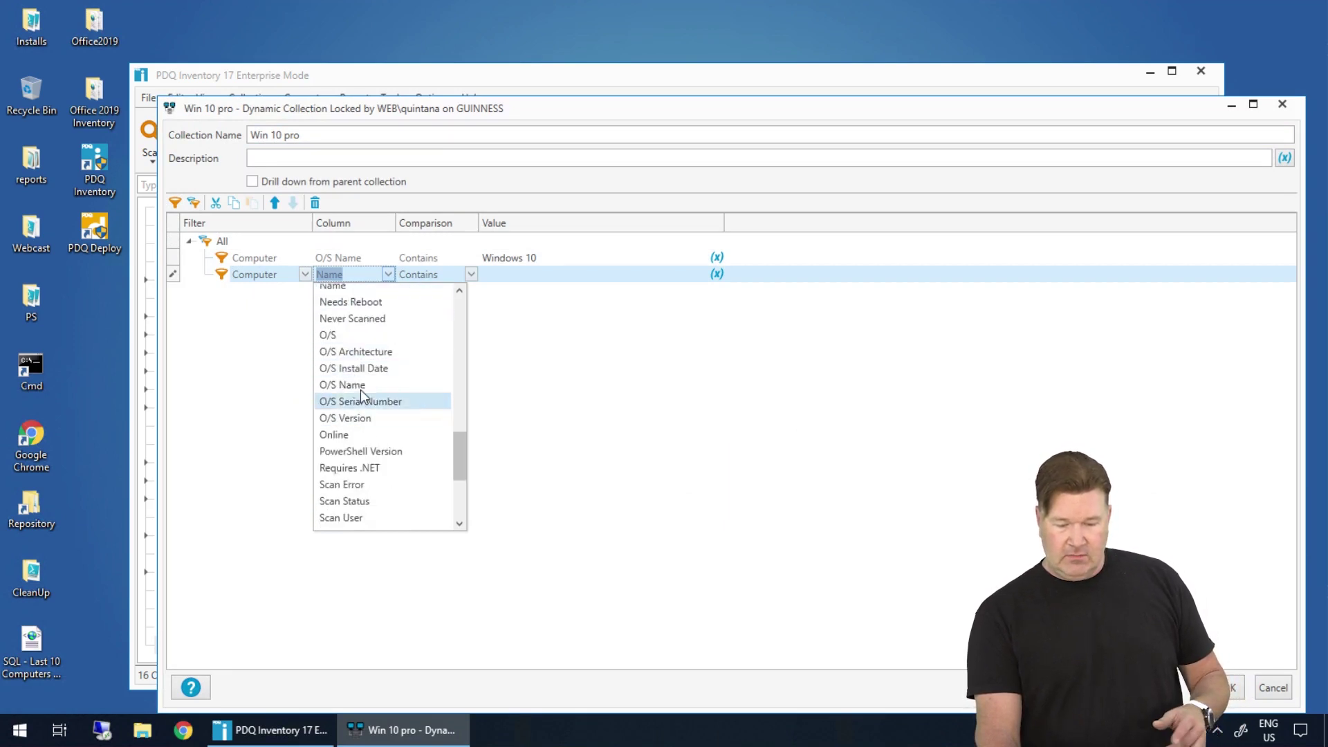
left_click(361, 386)
left_click(470, 274)
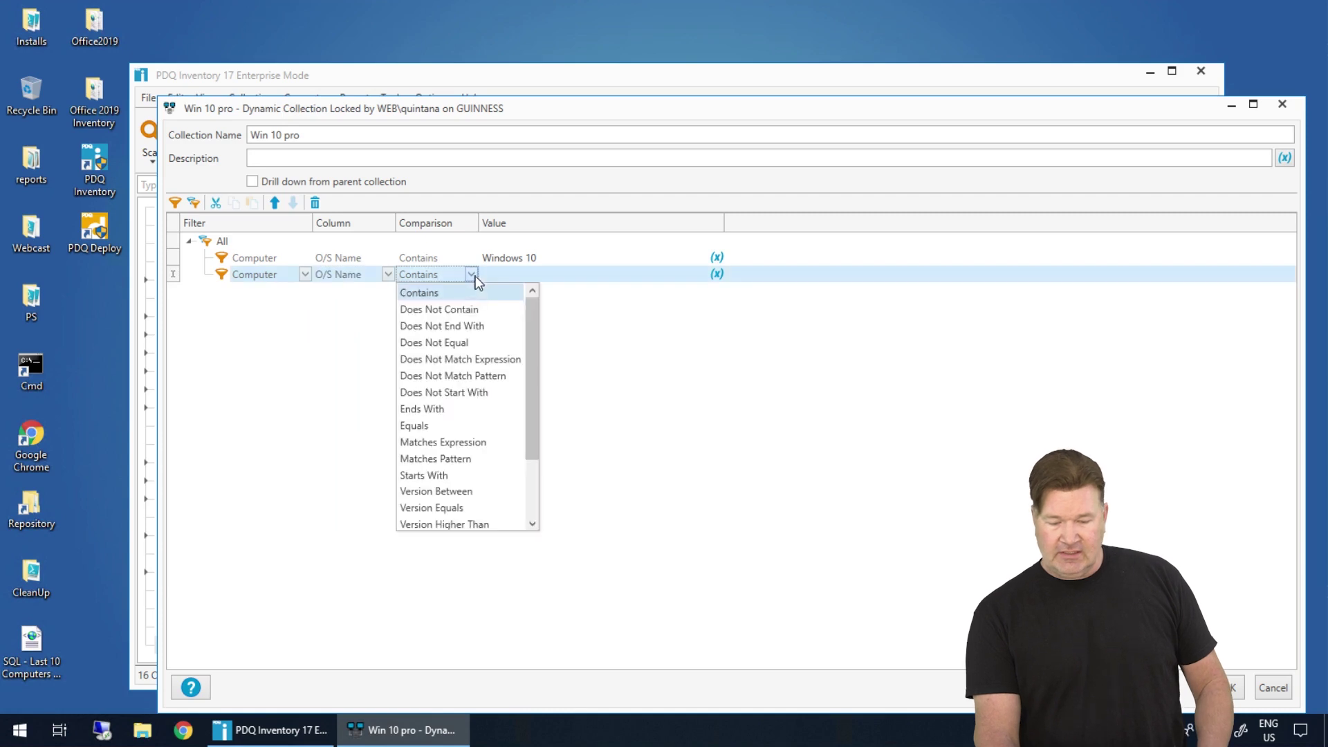
left_click(455, 309)
left_click(526, 274)
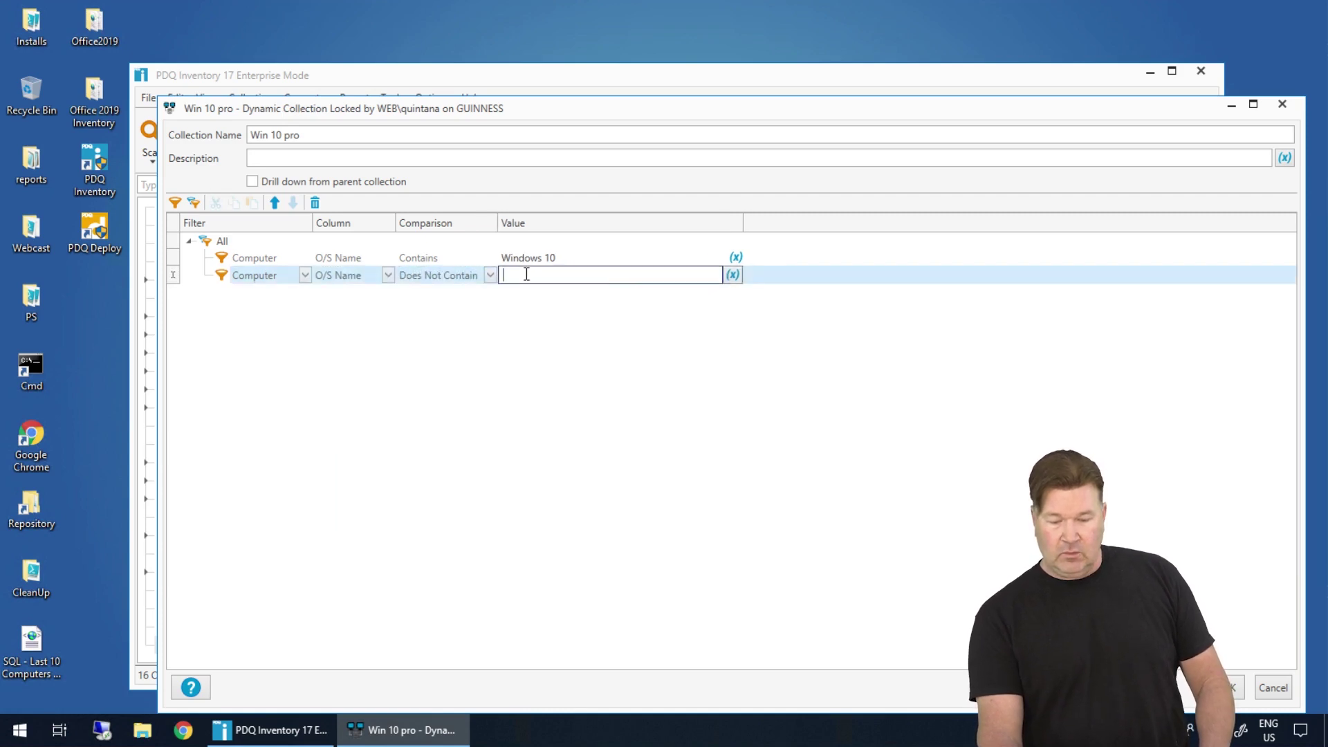
type("Ent")
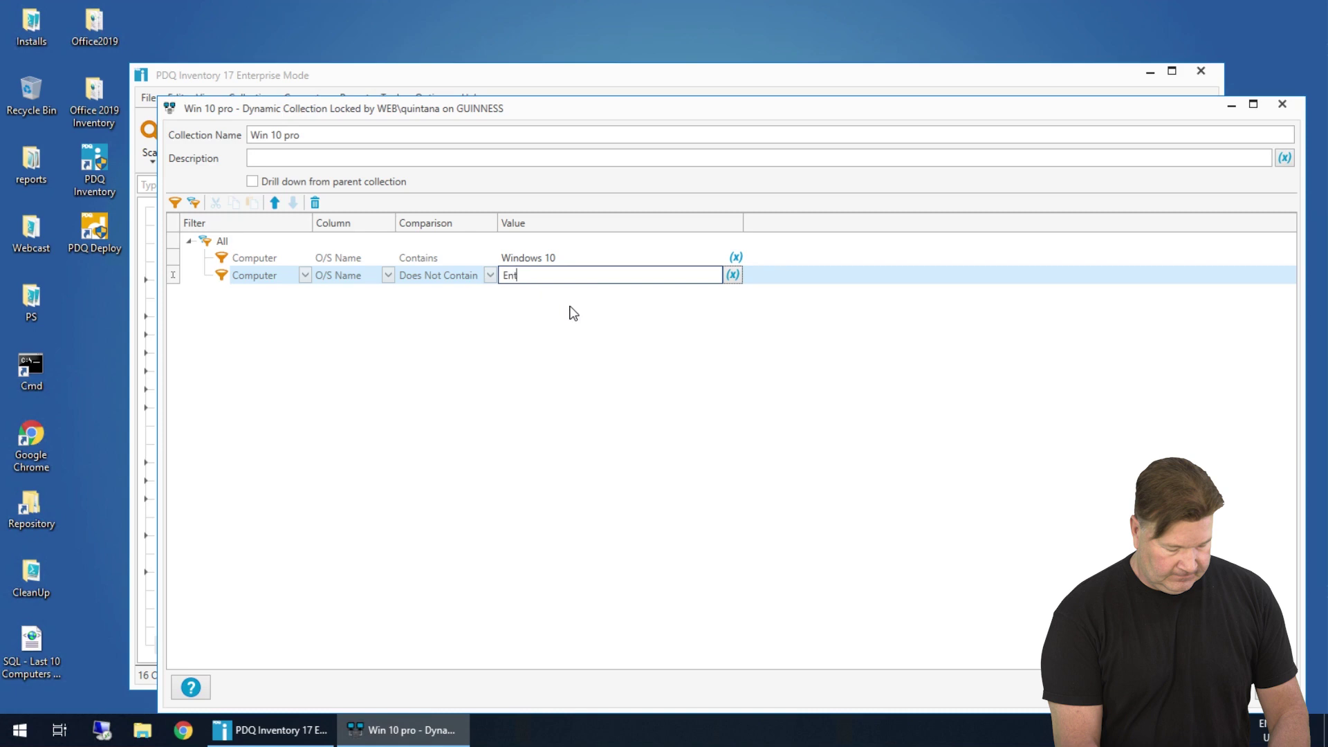
type("erprise")
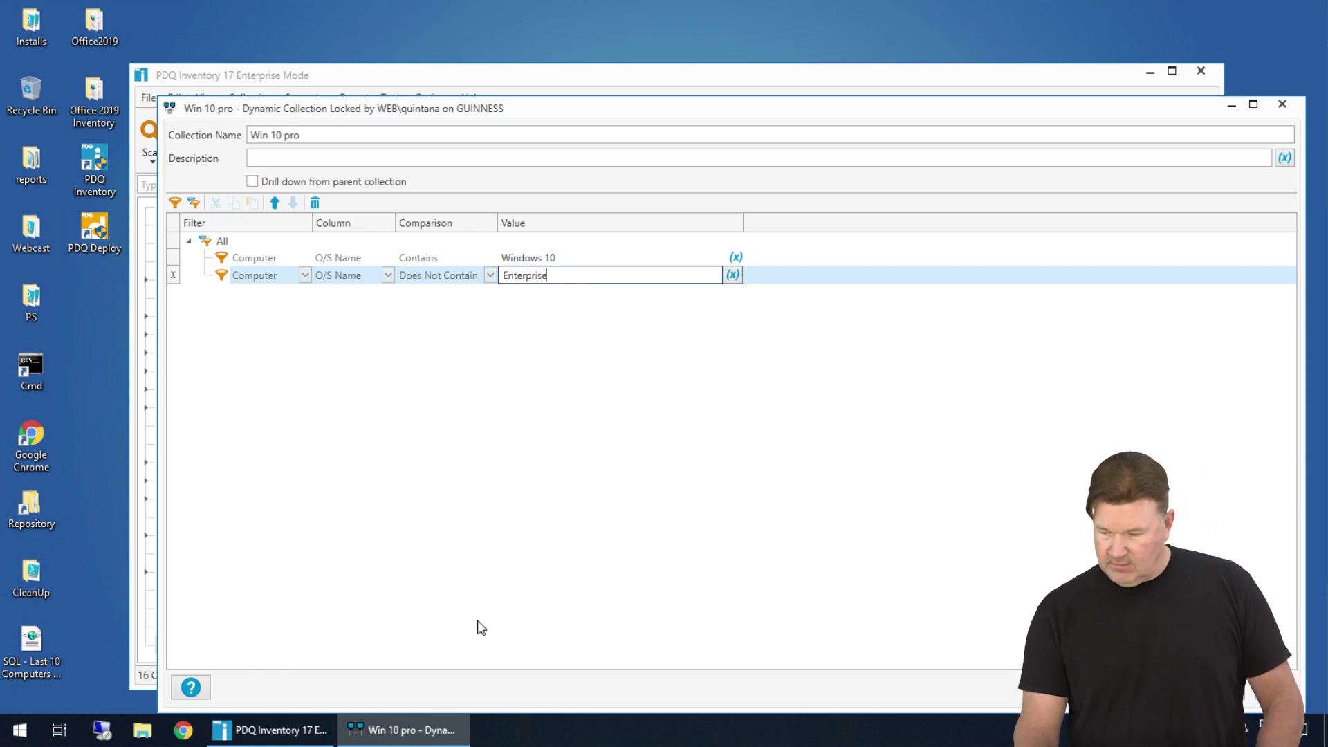
Step: Save the updated filters so Win 10 pro refreshes to 13 computers, then select it in the tree
left_click(1228, 681)
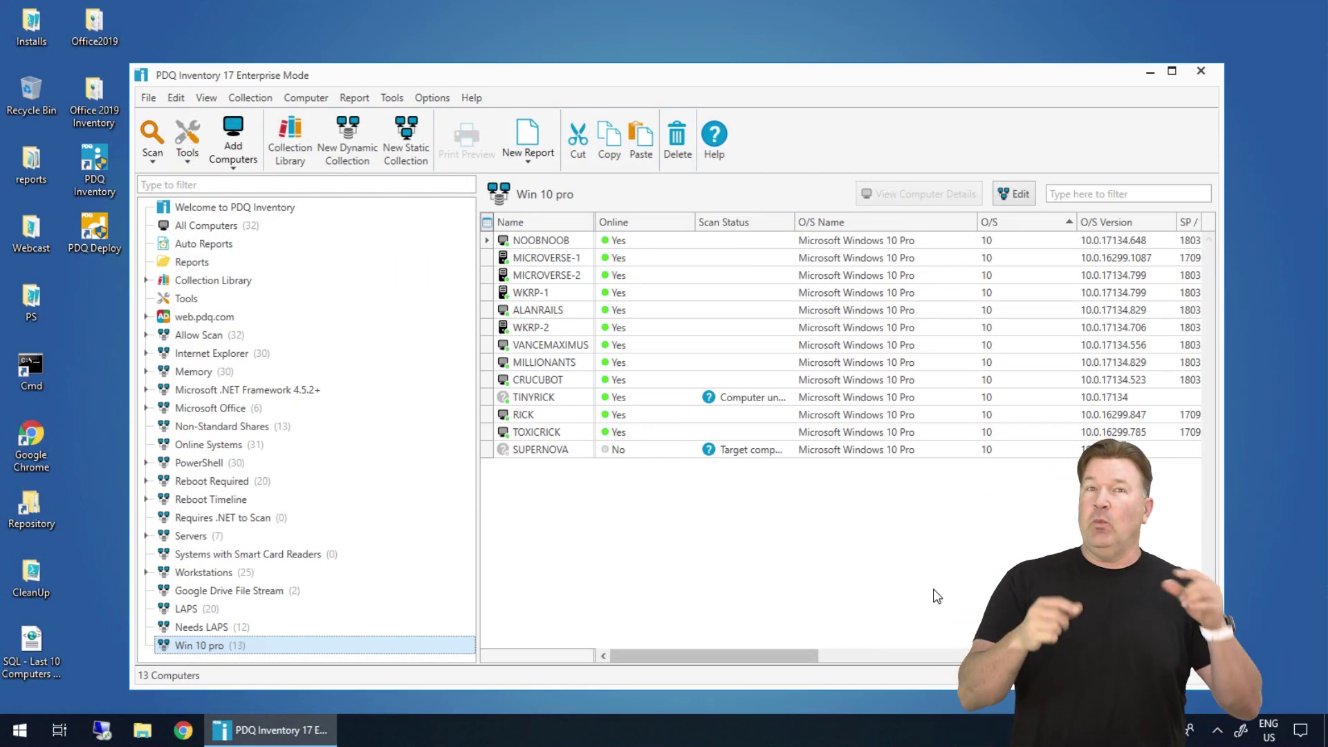
left_click(191, 644)
Step: Reopen Win 10 pro's filter settings to review both rules, then close them unchanged
double_click(191, 644)
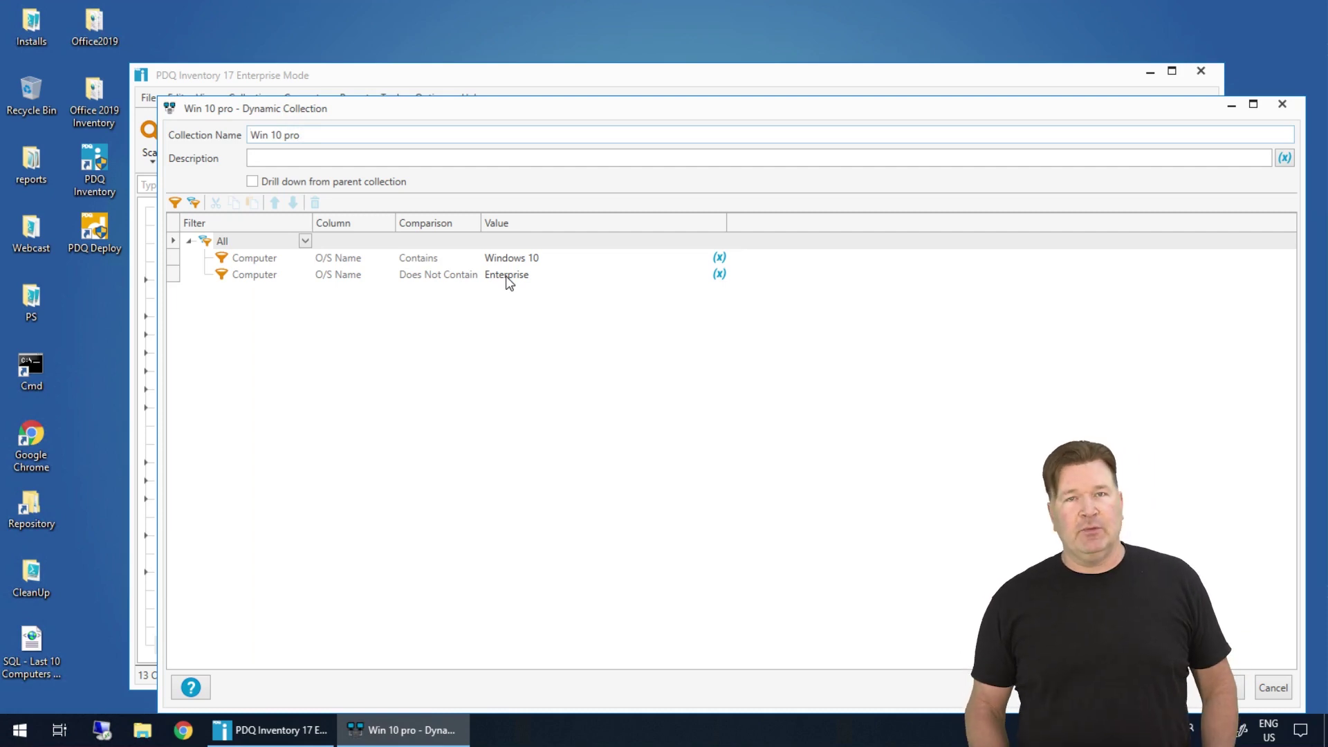
left_click(1283, 106)
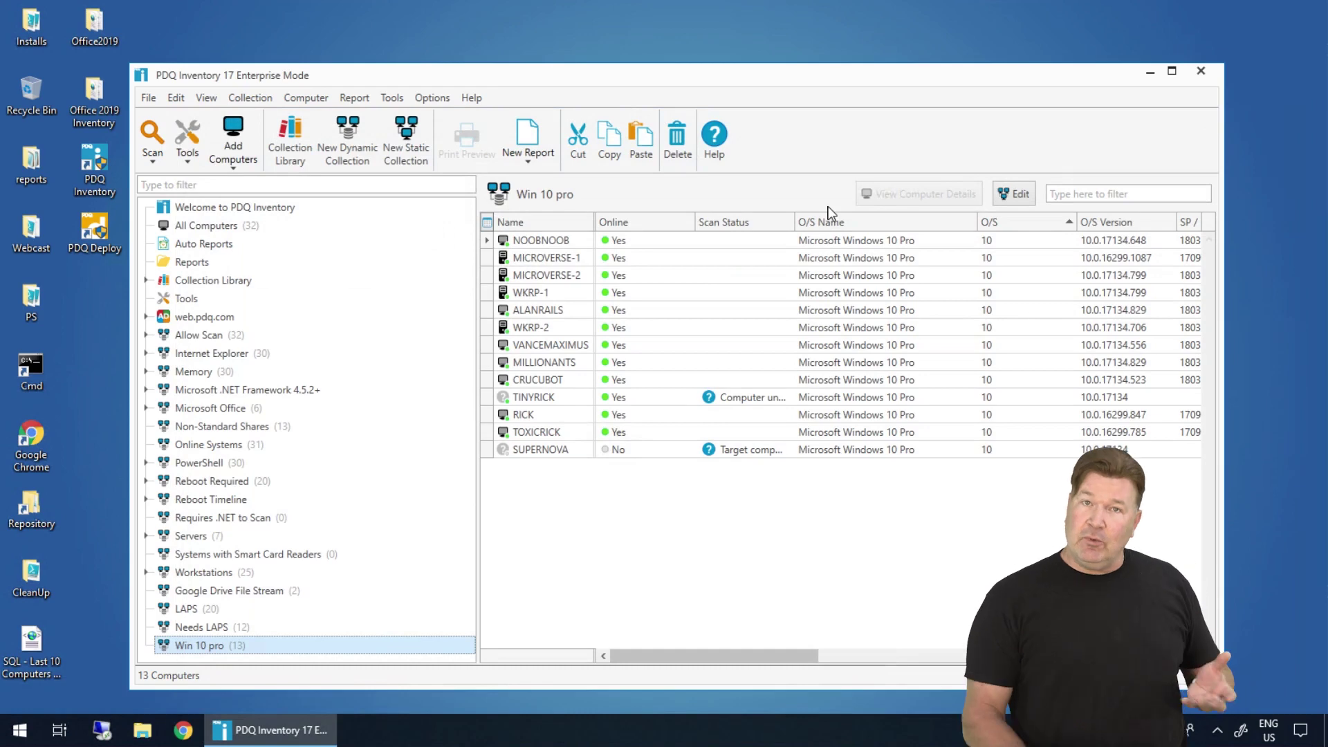
Step: From All Computers, create and save a '7-zip' collection filtering Application Name Contains '7-zip'
left_click(208, 226)
left_click(345, 136)
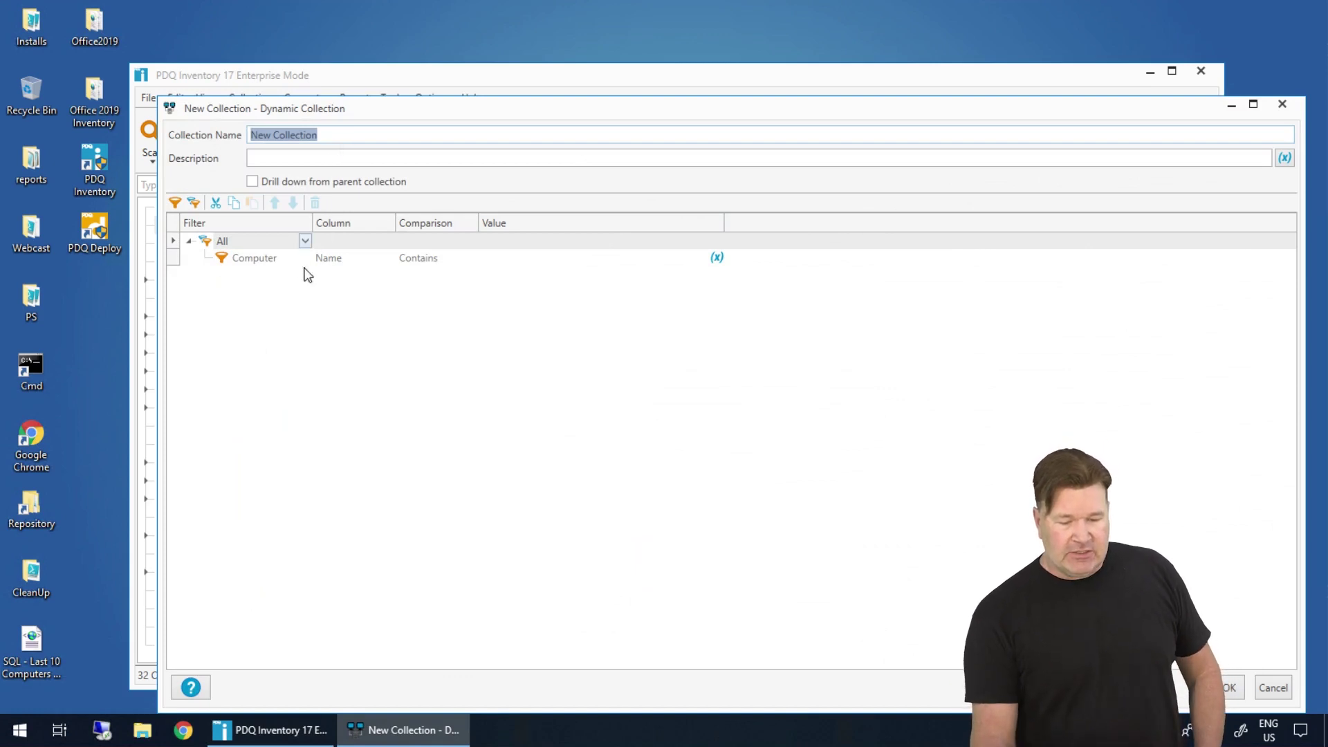
left_click(293, 256)
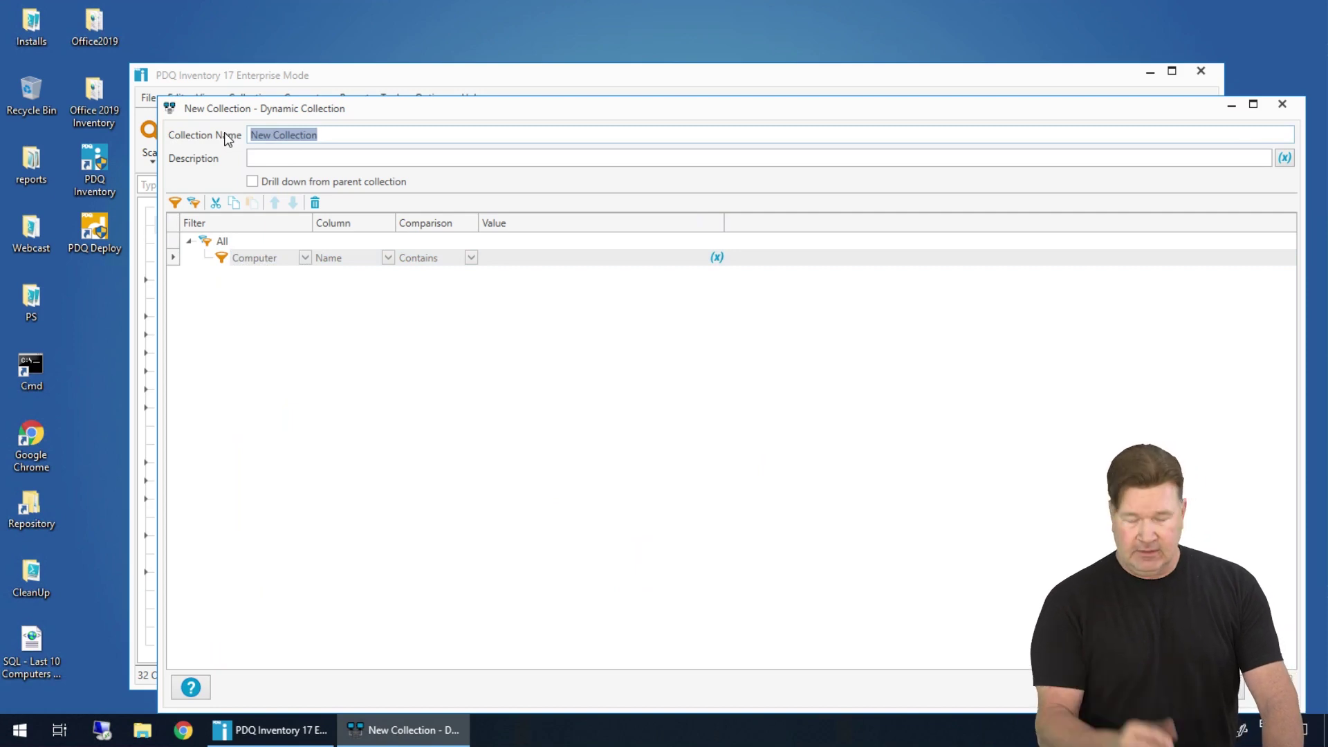
type("7-")
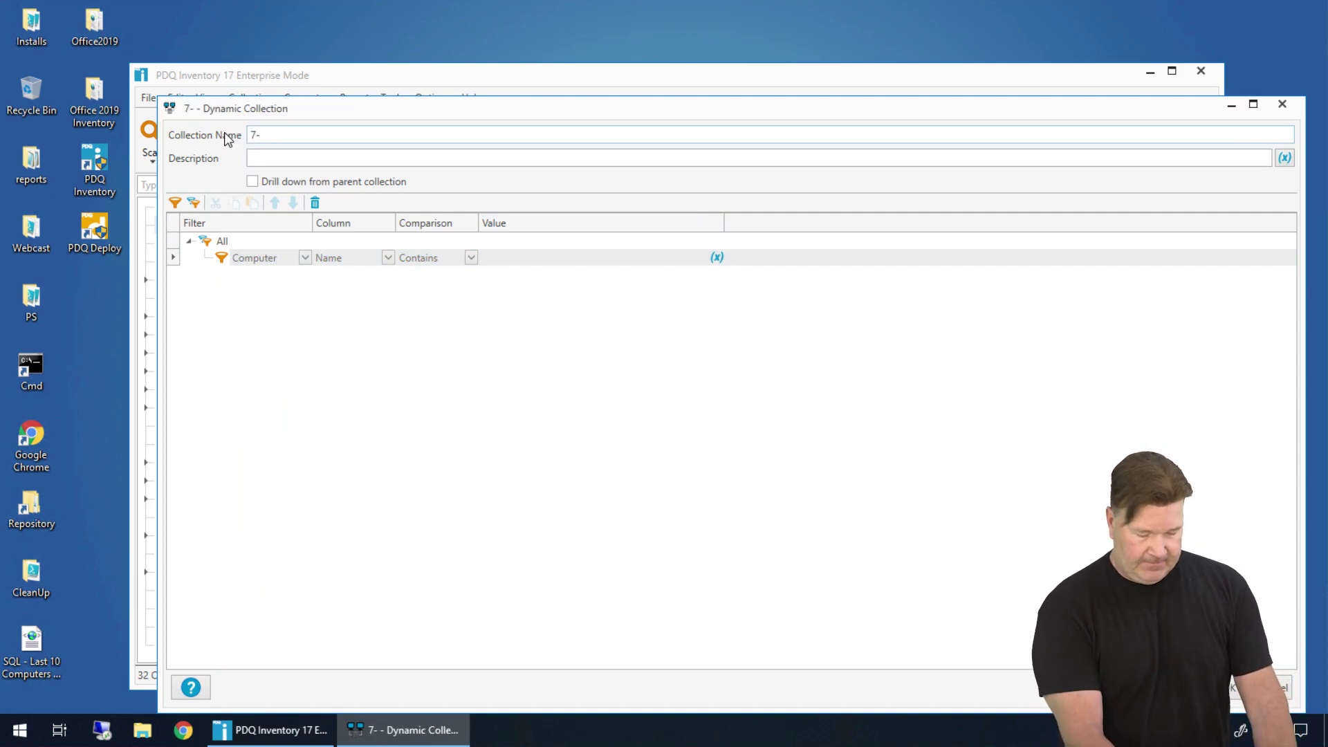
type("zip")
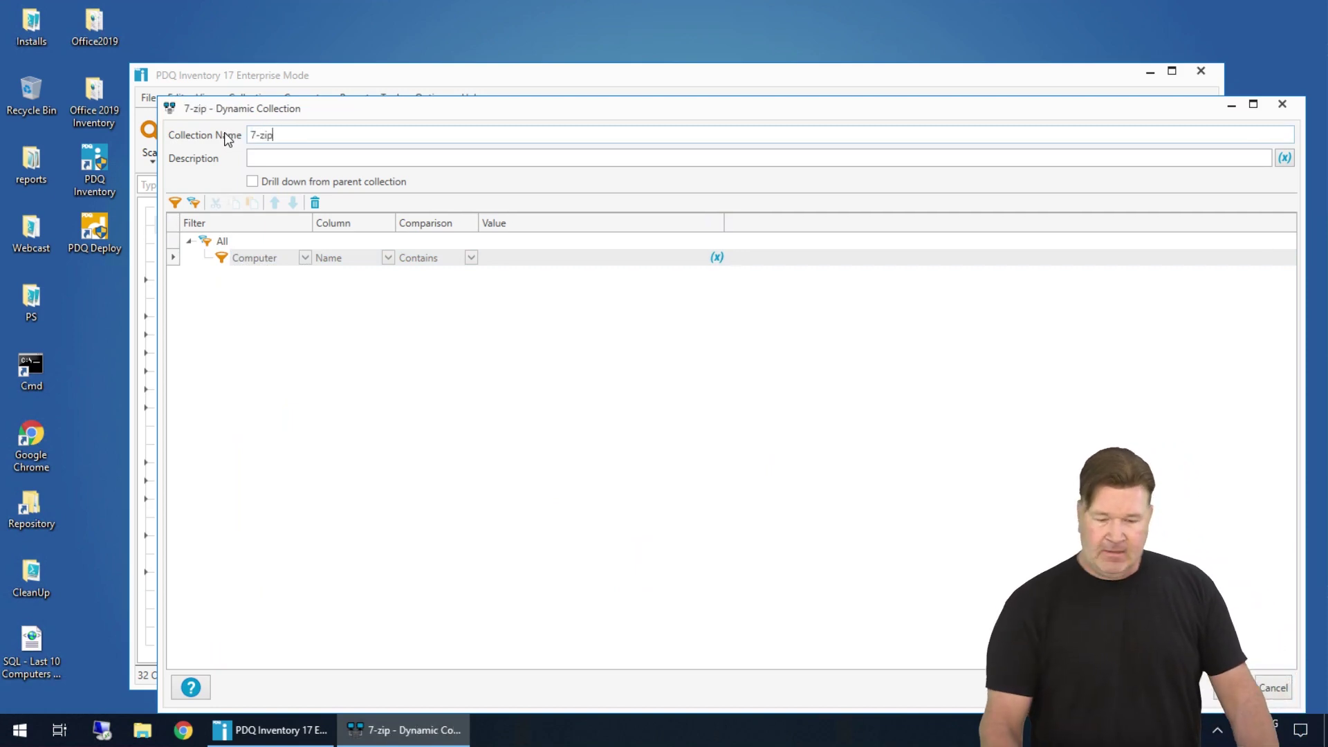
left_click(305, 258)
left_click(288, 292)
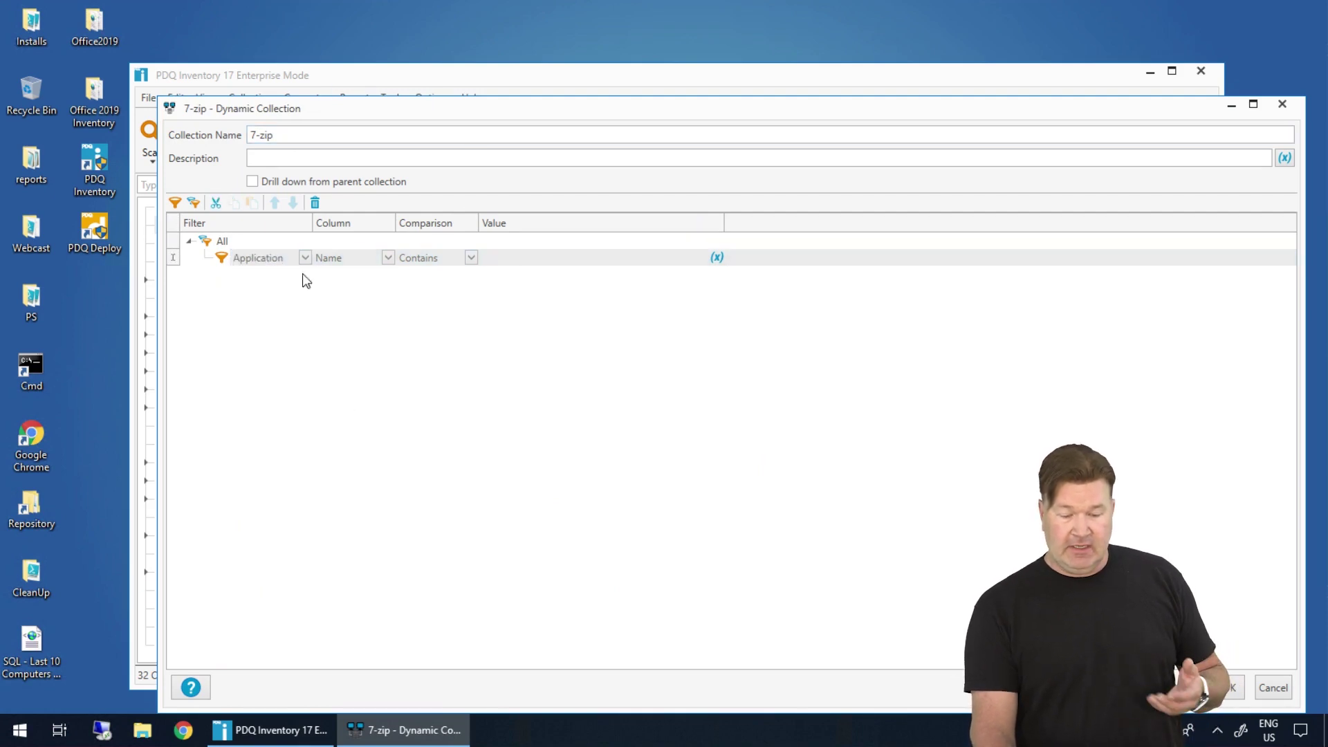
left_click(496, 263)
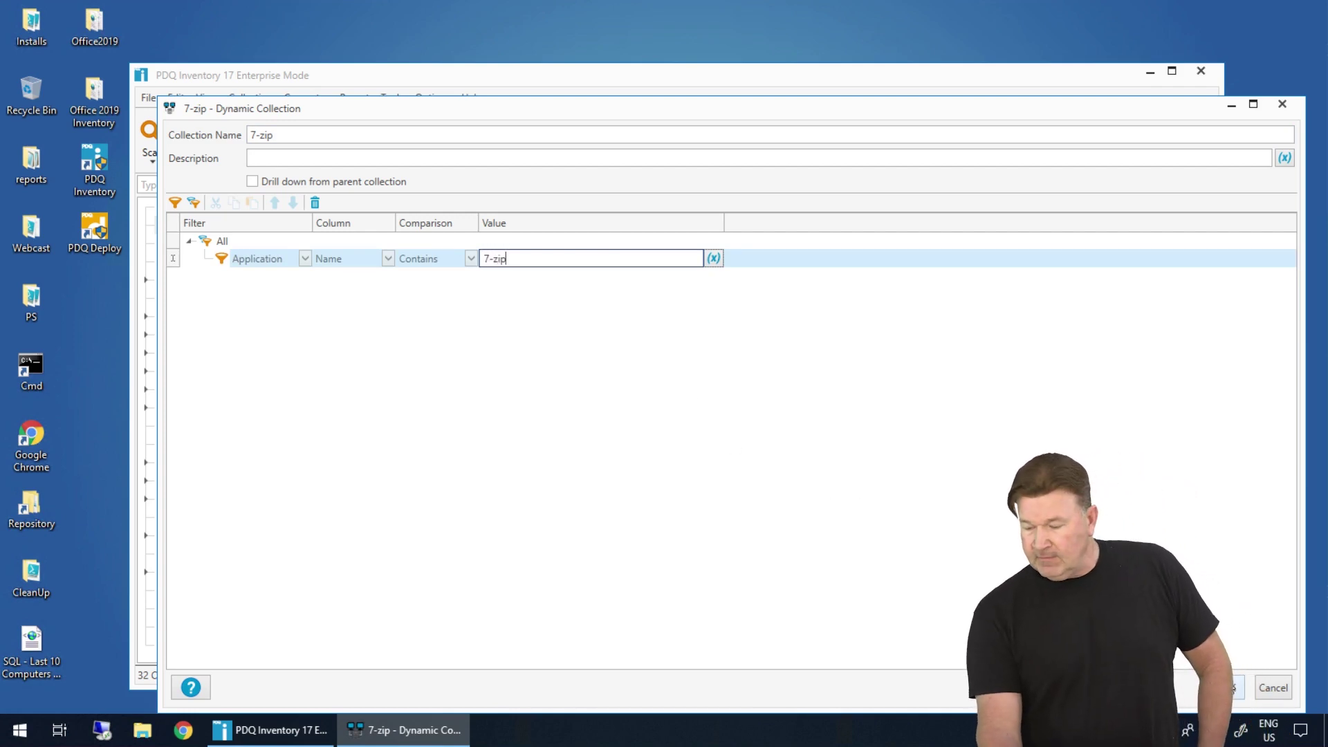
key("Return")
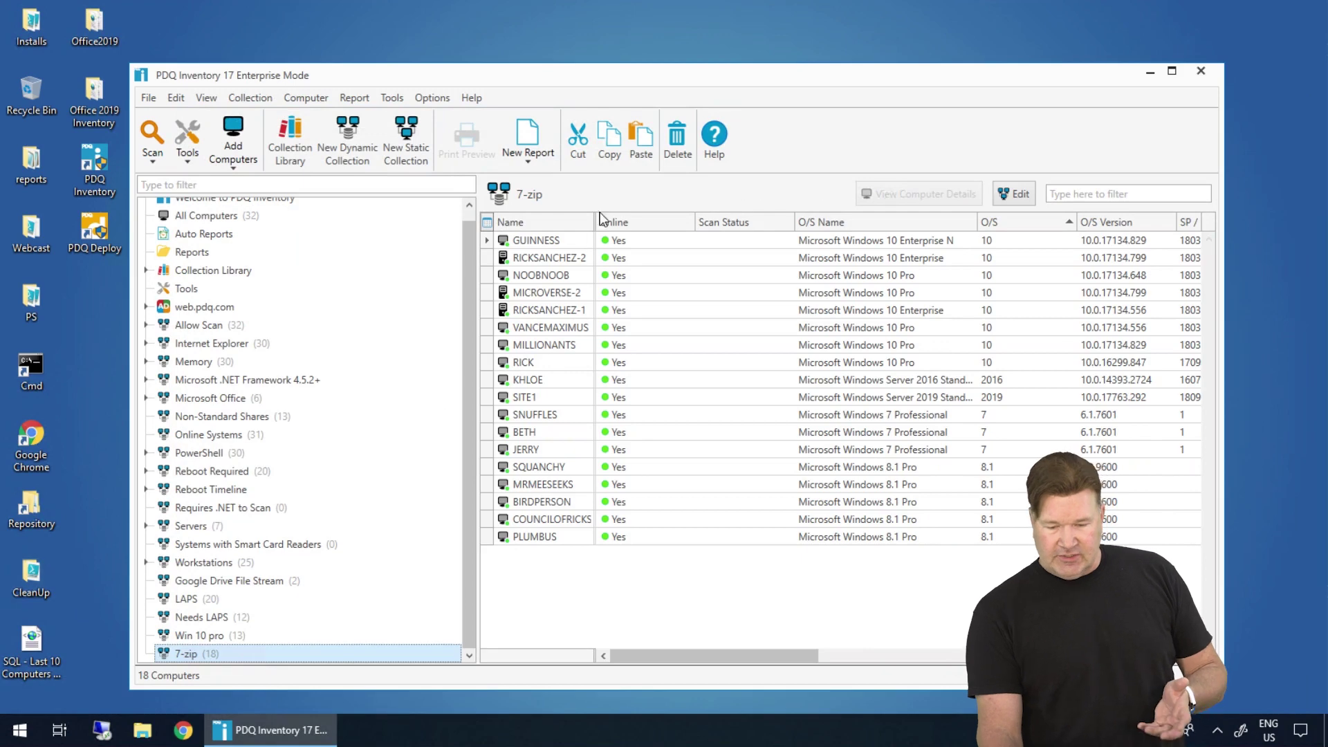
Step: Select the GUINNESS computer among the 7-zip collection's 18 members
left_click(558, 242)
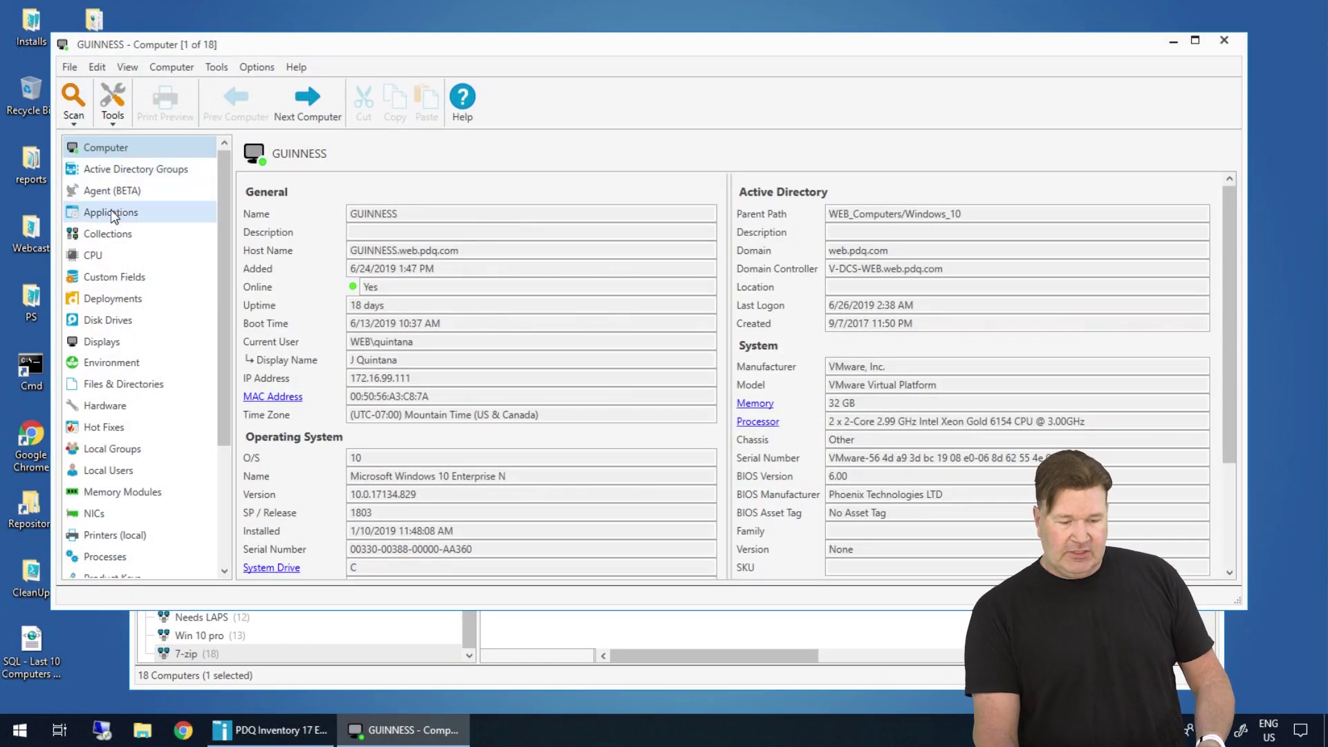
left_click(119, 213)
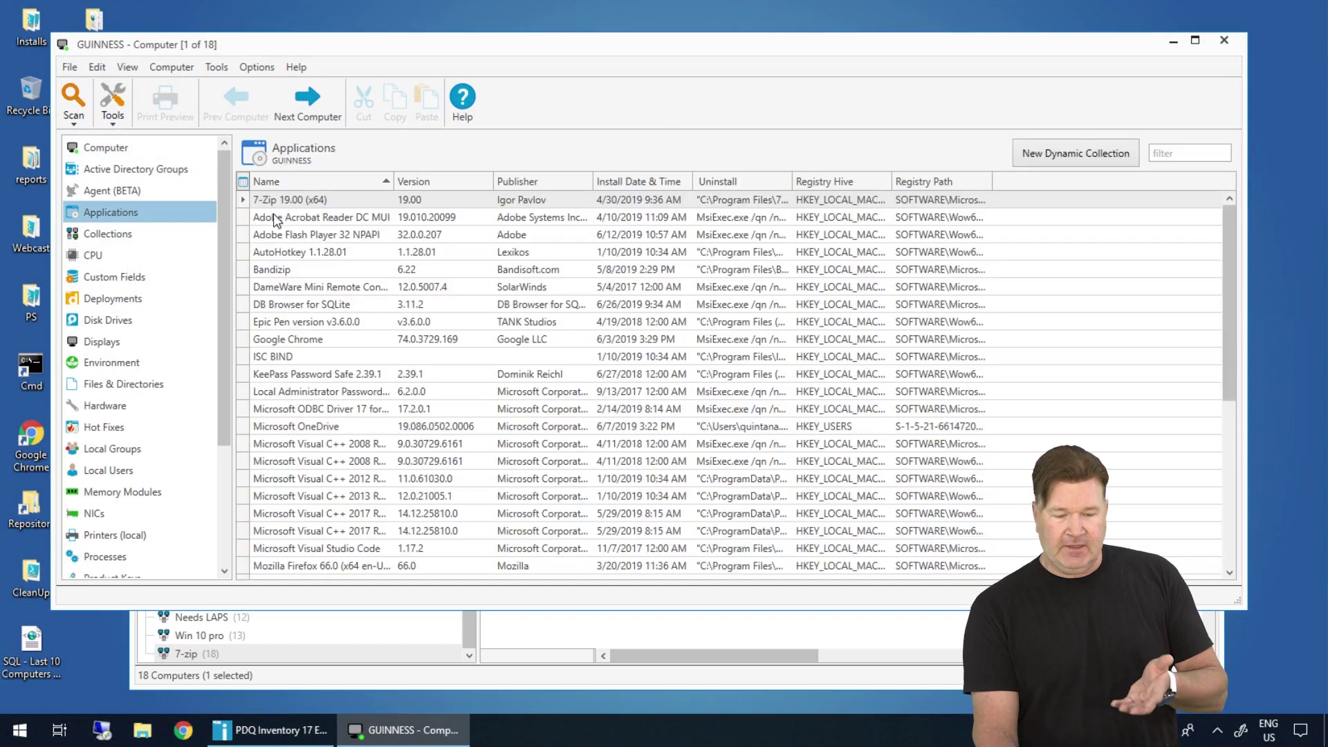
left_click(1234, 44)
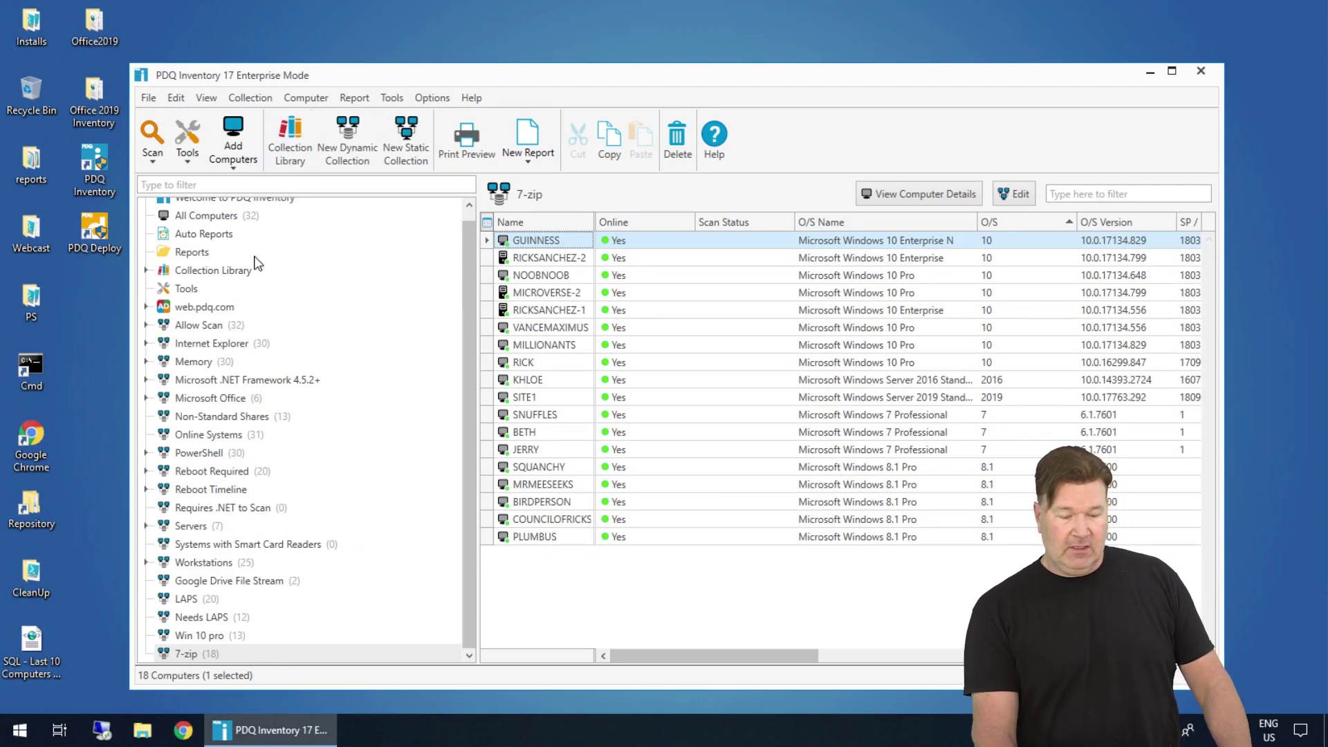
Step: Create a dynamic collection 'Needs 7-zip' filtering Application Name Does Not Contain '7-zip'
scroll(238, 221, "up", 1)
left_click(237, 221)
left_click(348, 141)
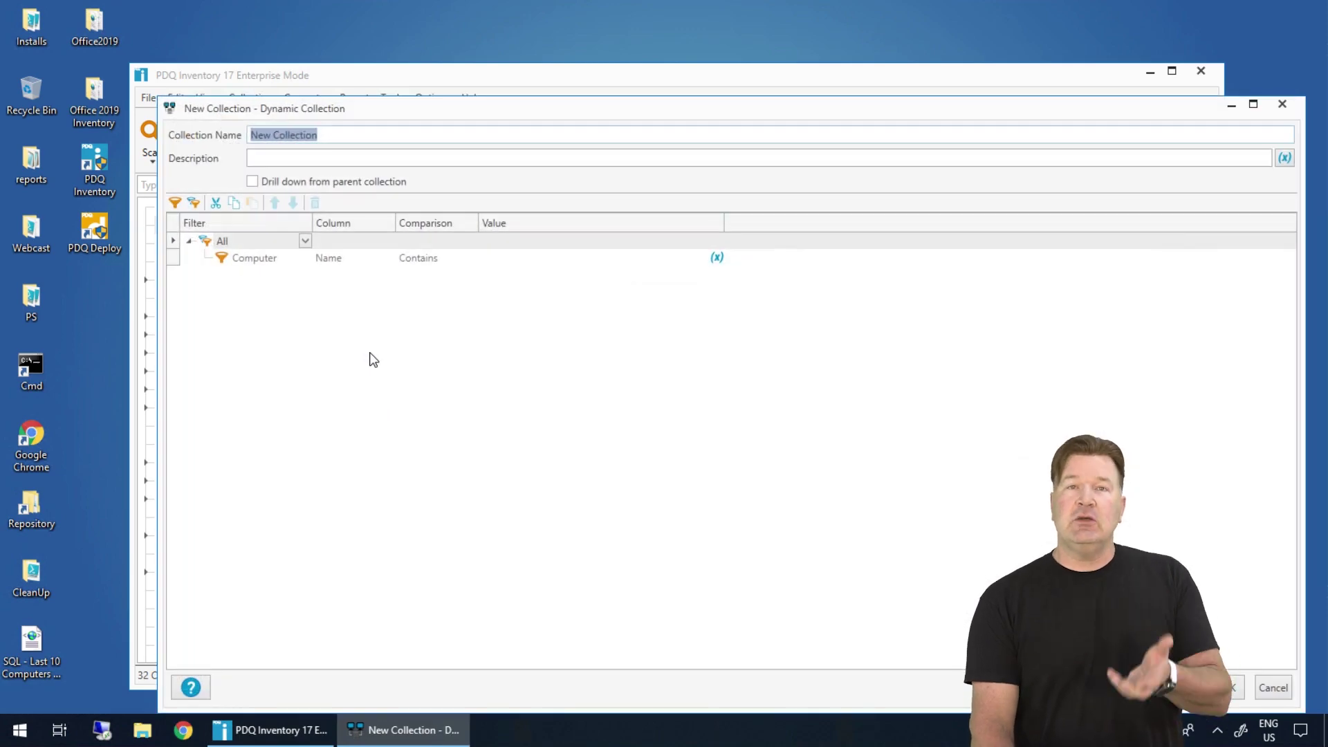
left_click(288, 263)
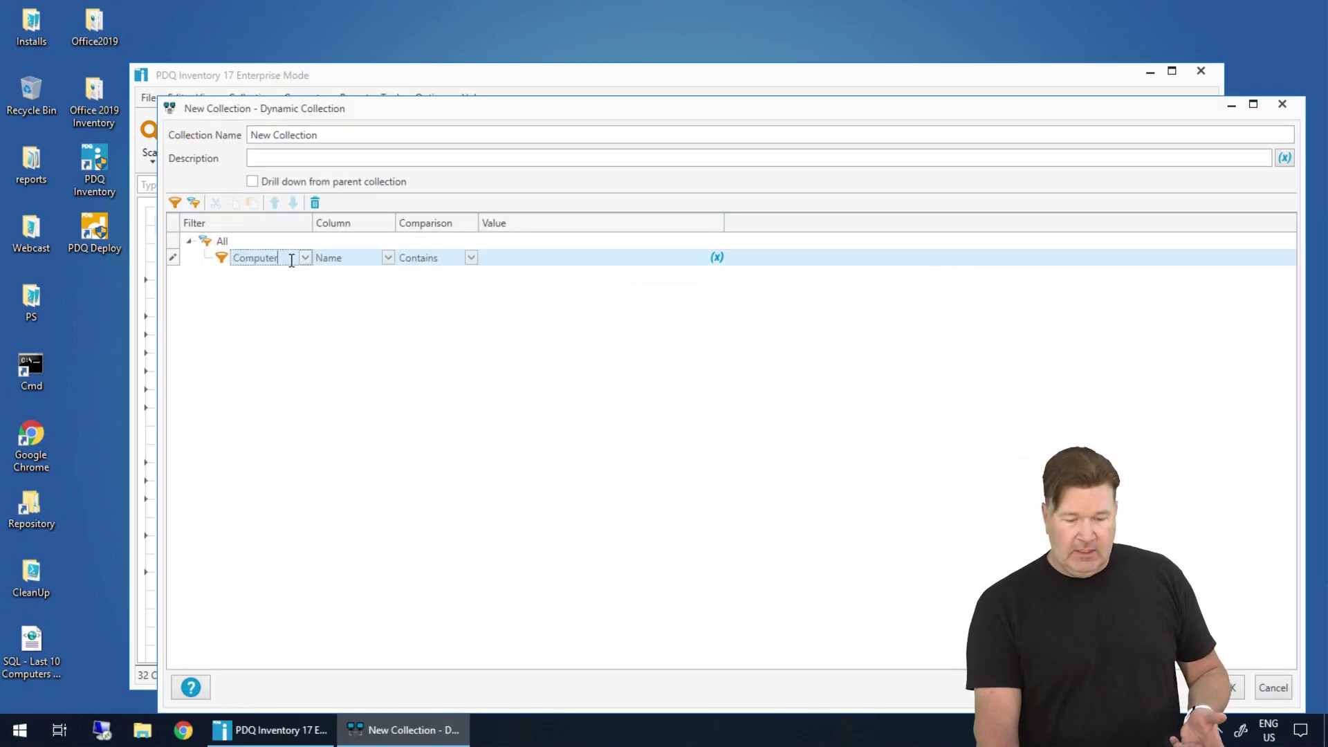
left_click(304, 258)
left_click(282, 293)
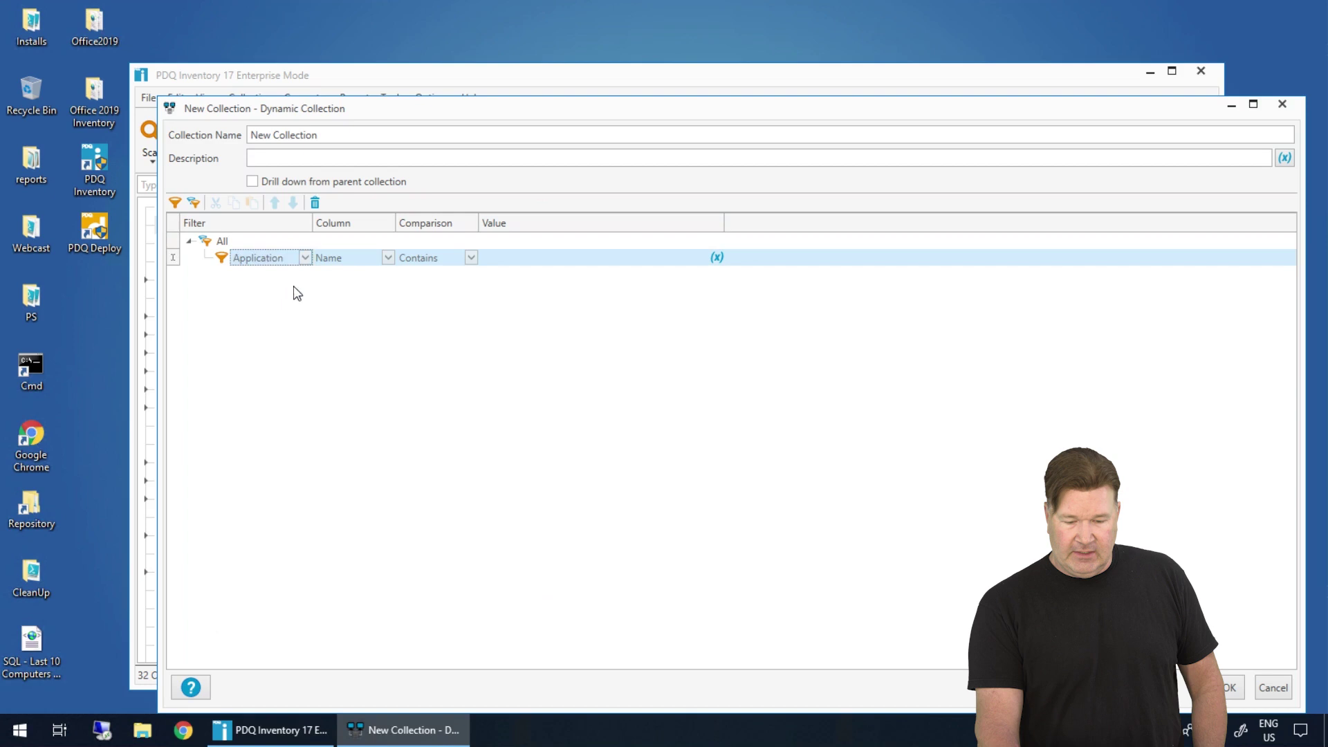
left_click(472, 257)
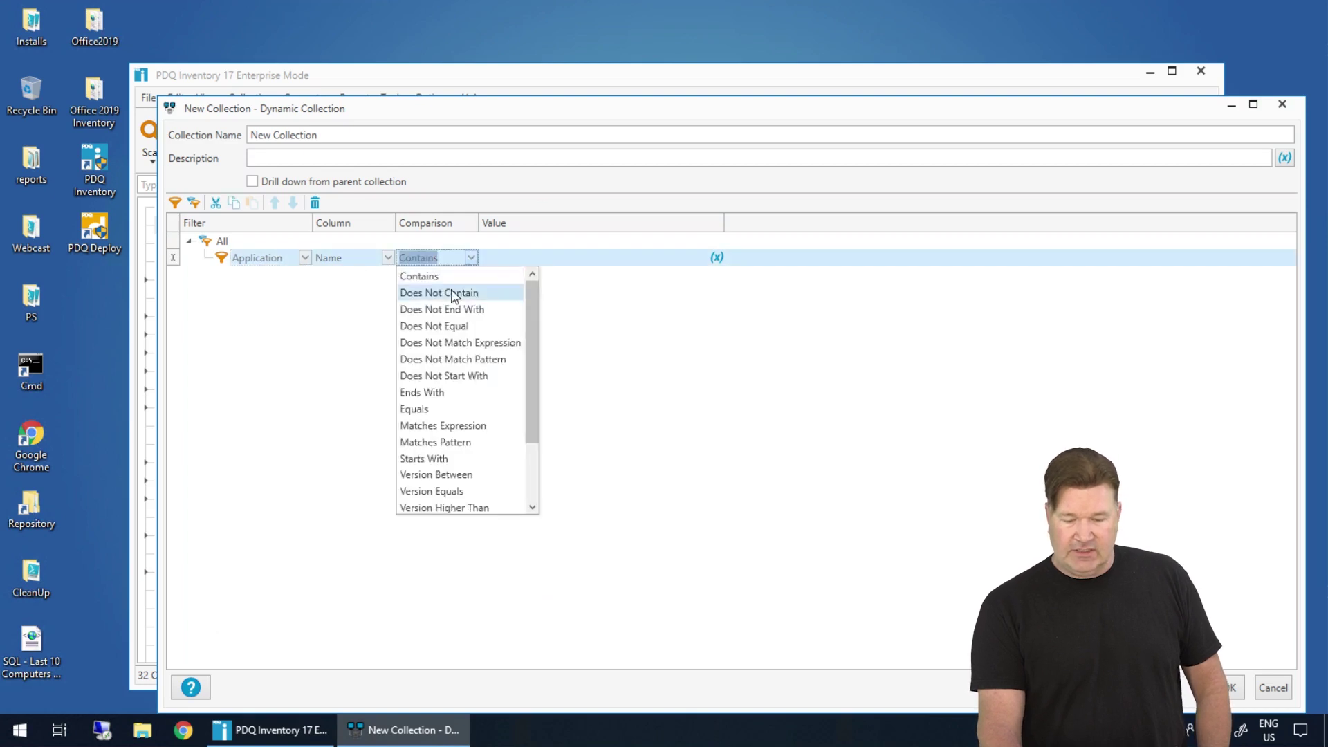
left_click(451, 289)
left_click(520, 260)
type("7")
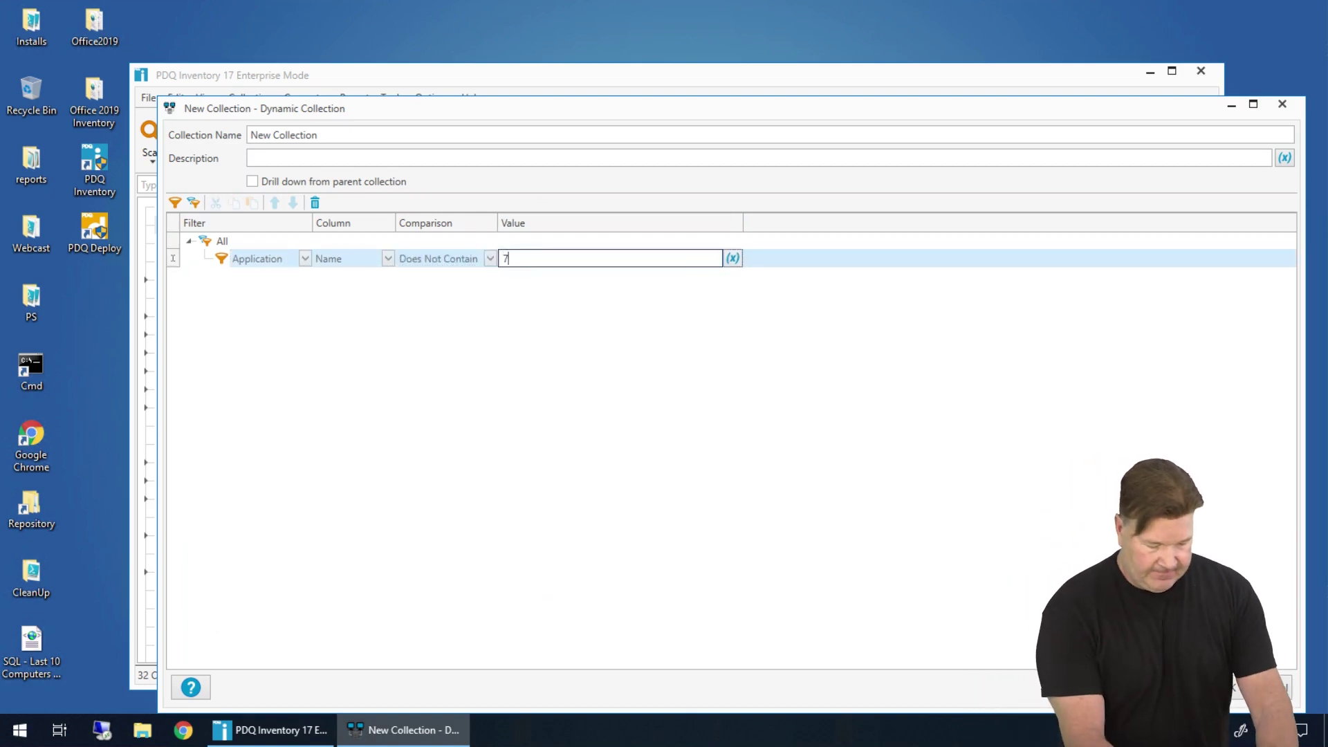
type("-zip")
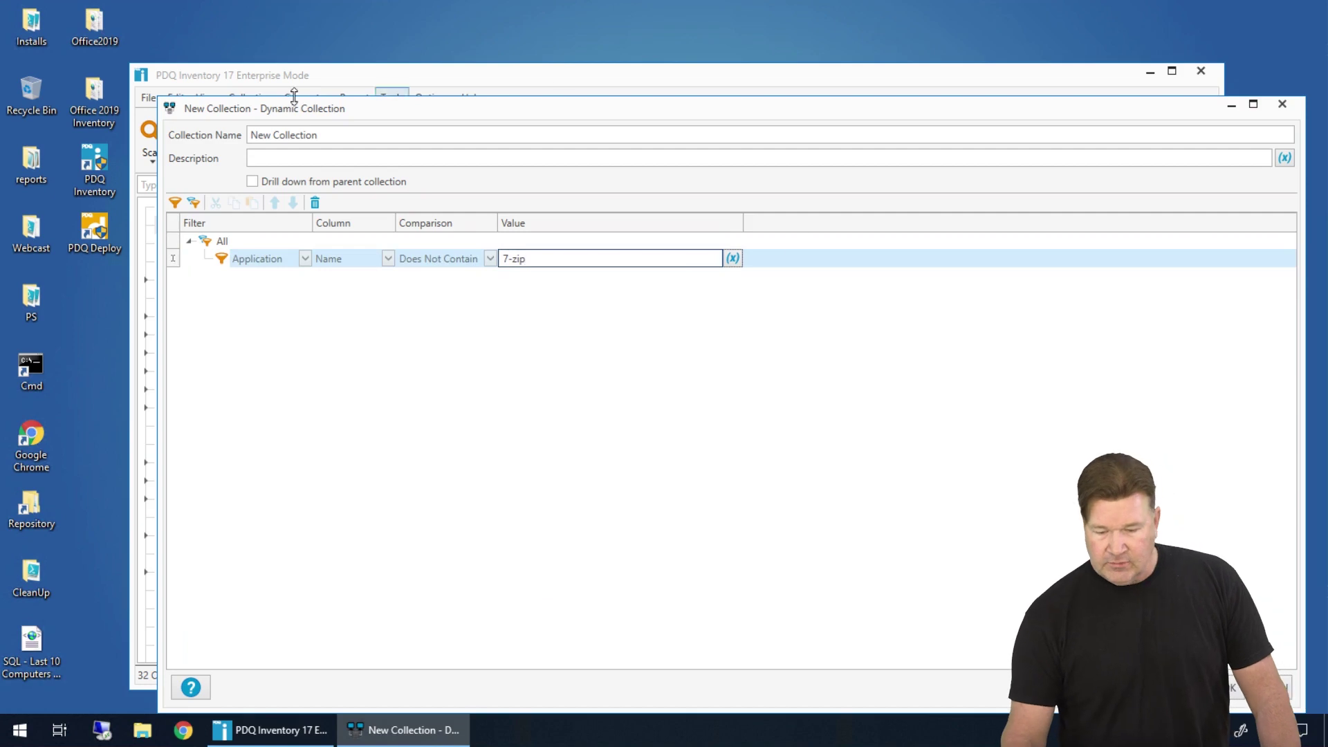
left_click(186, 133)
type("Needs ")
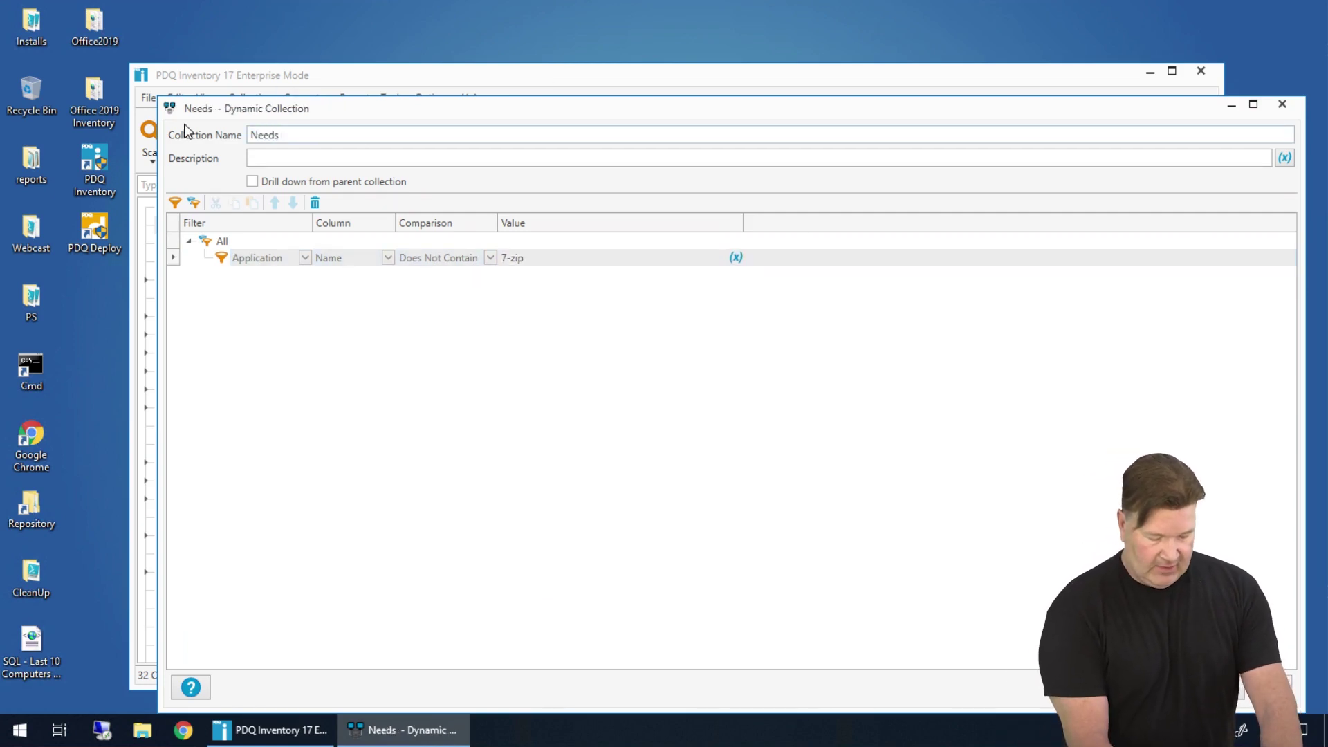
type("7-zip")
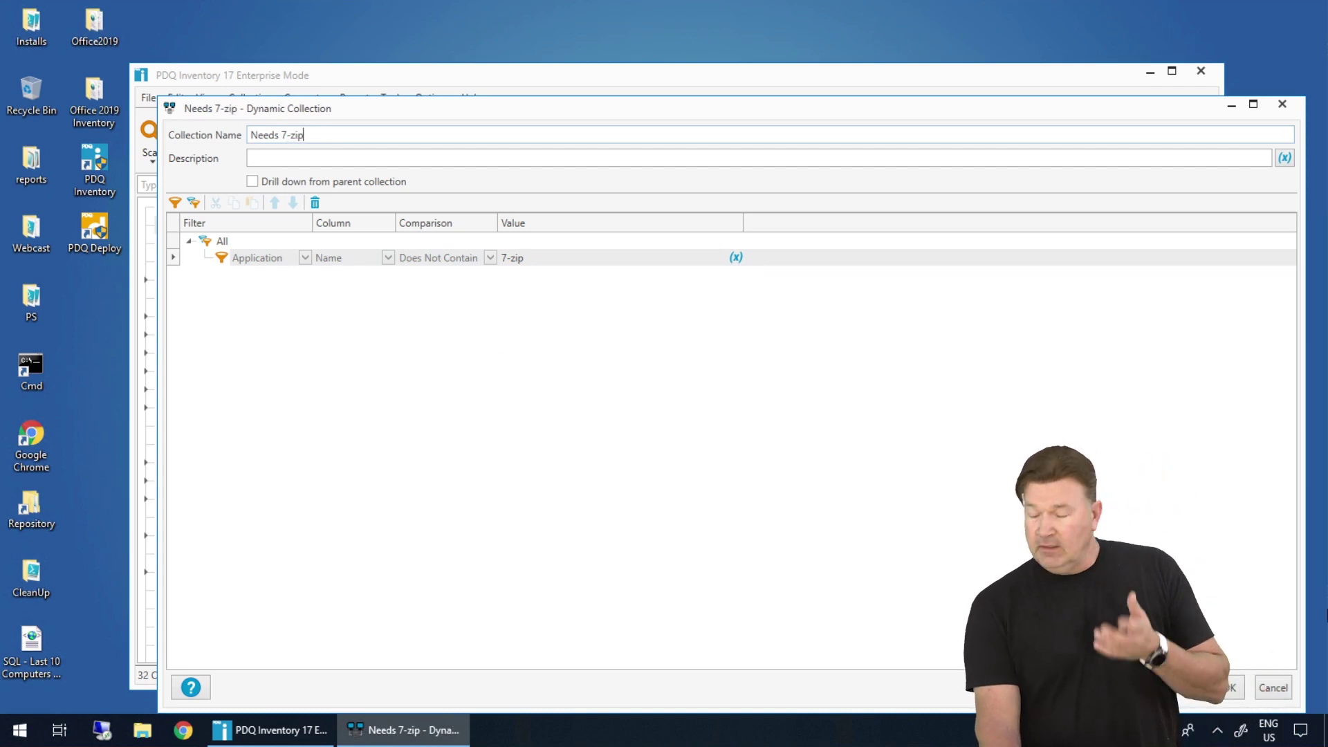
Step: Save the Needs 7-zip collection and scroll through its 30 listed computers
left_click(1229, 687)
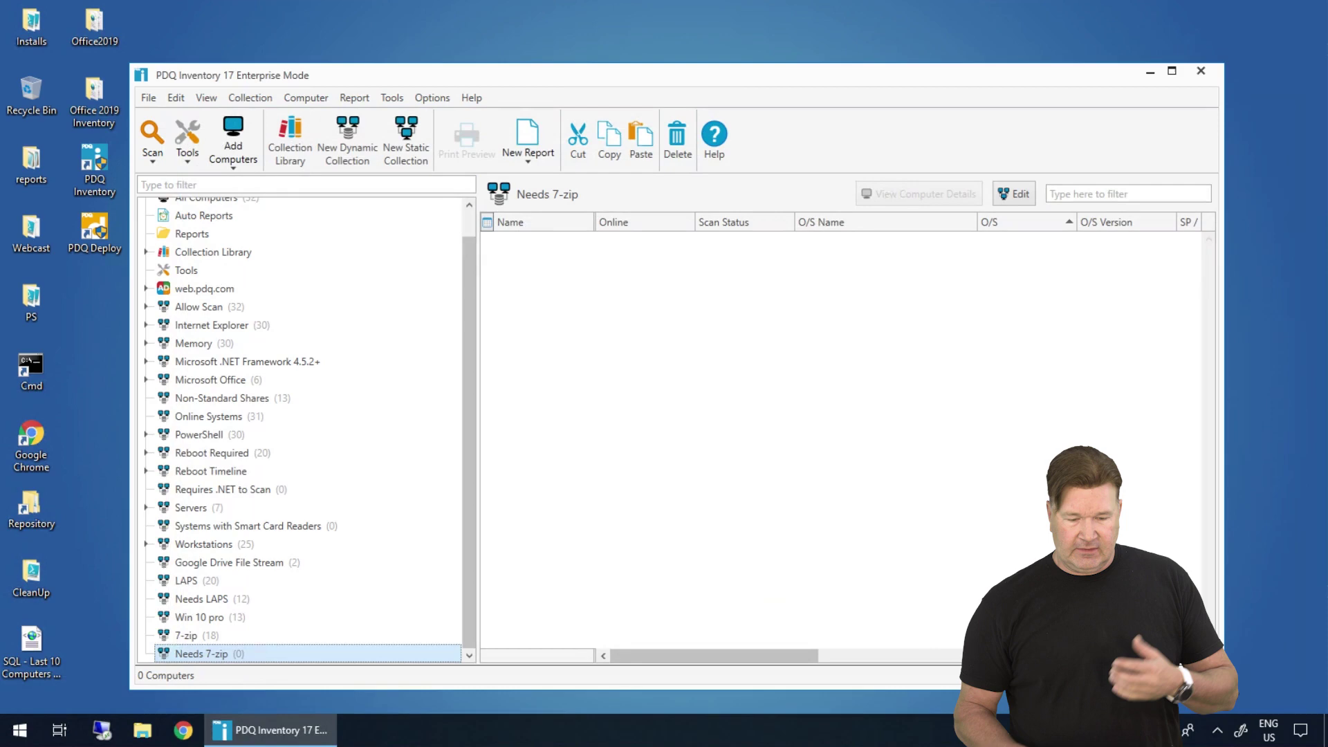
scroll(281, 358, "up", 1)
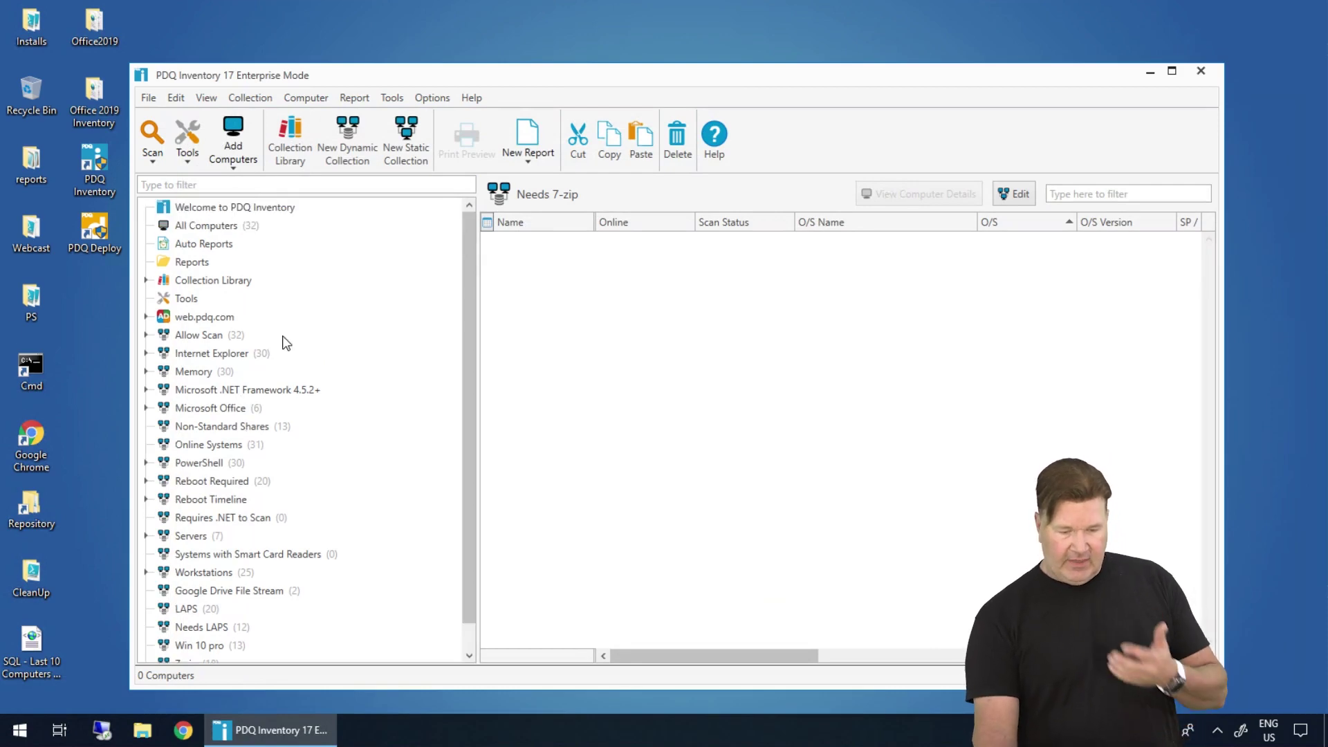
scroll(308, 373, "down", 1)
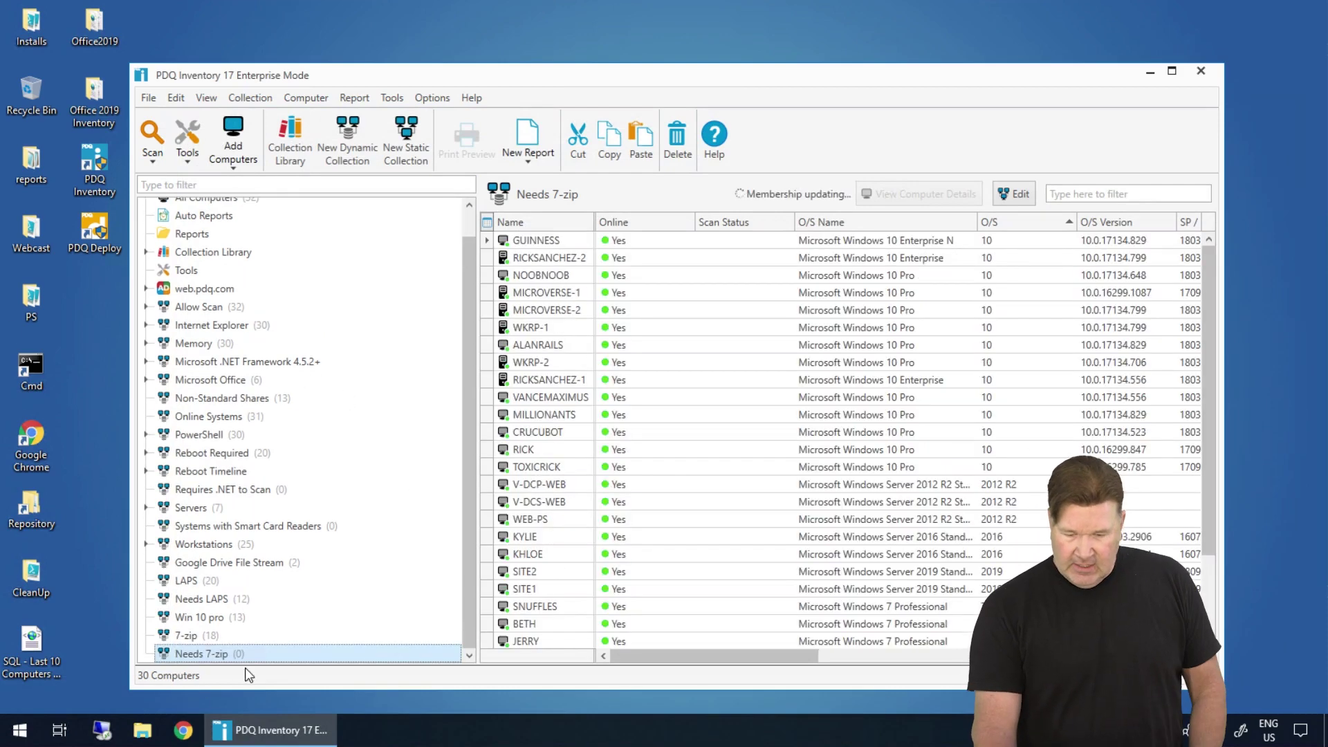
scroll(726, 546, "down", 2)
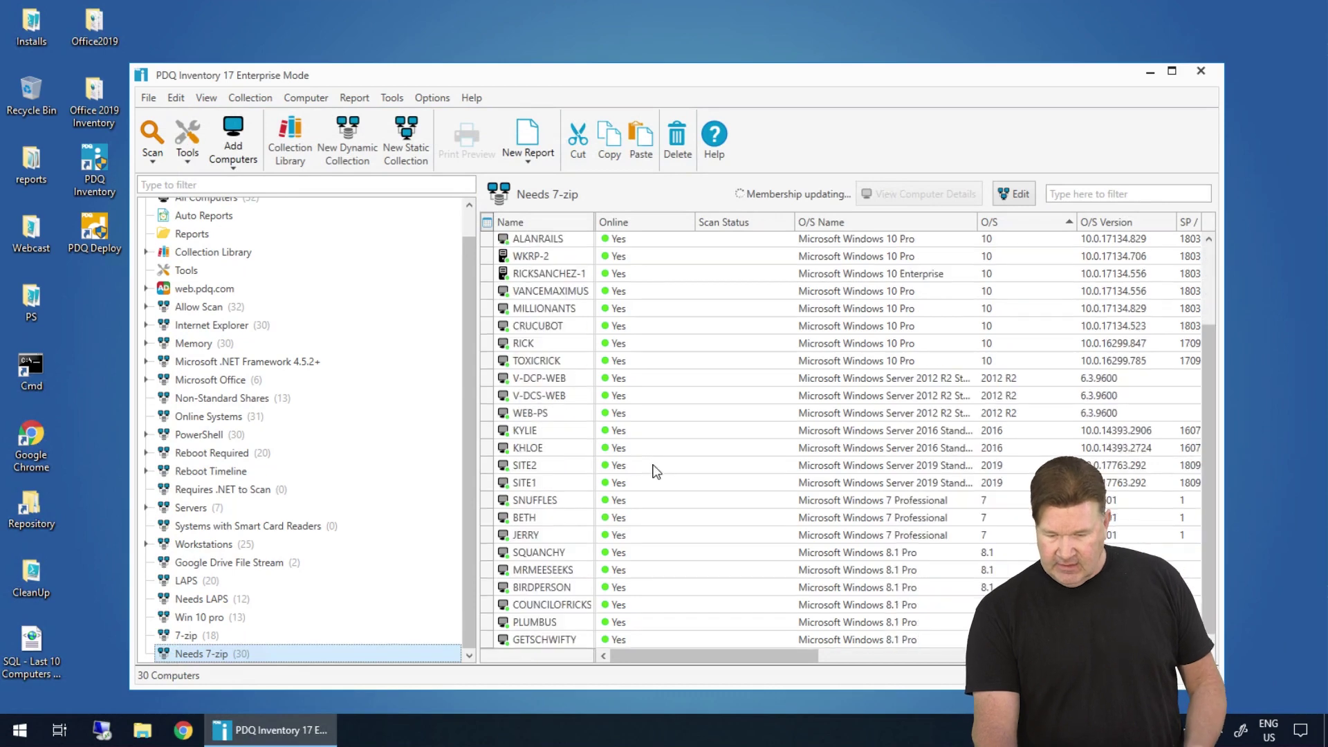
scroll(589, 479, "up", 2)
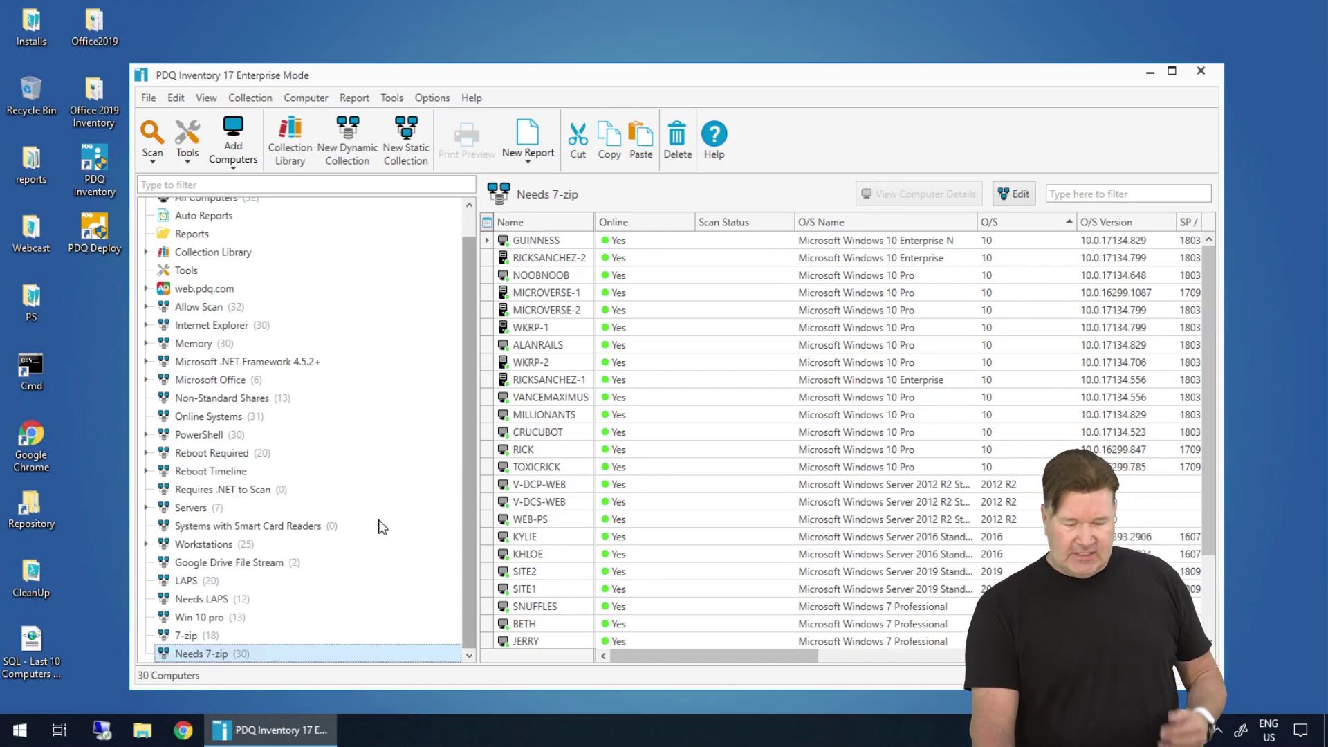
Step: Review the 7-zip collection's filter unchanged, then inspect NOOBNOOB's details for its applications
double_click(187, 636)
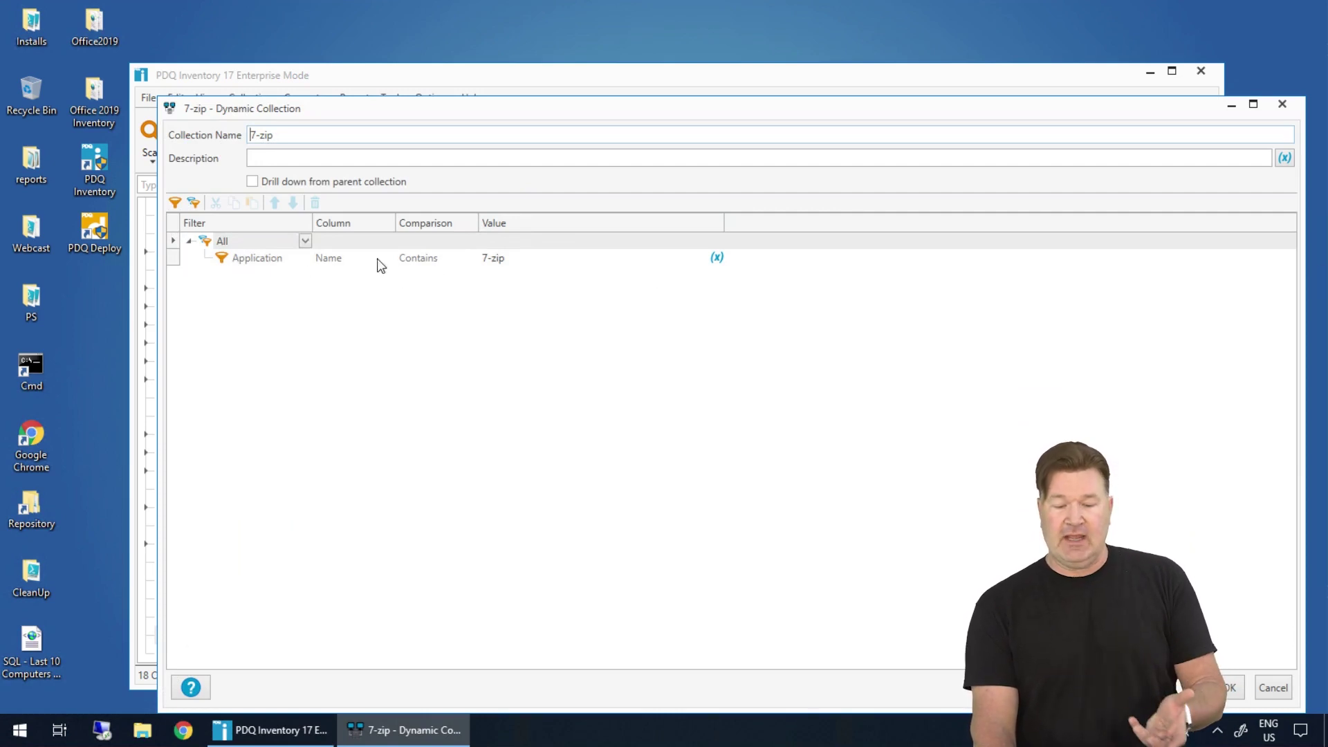
left_click(1282, 105)
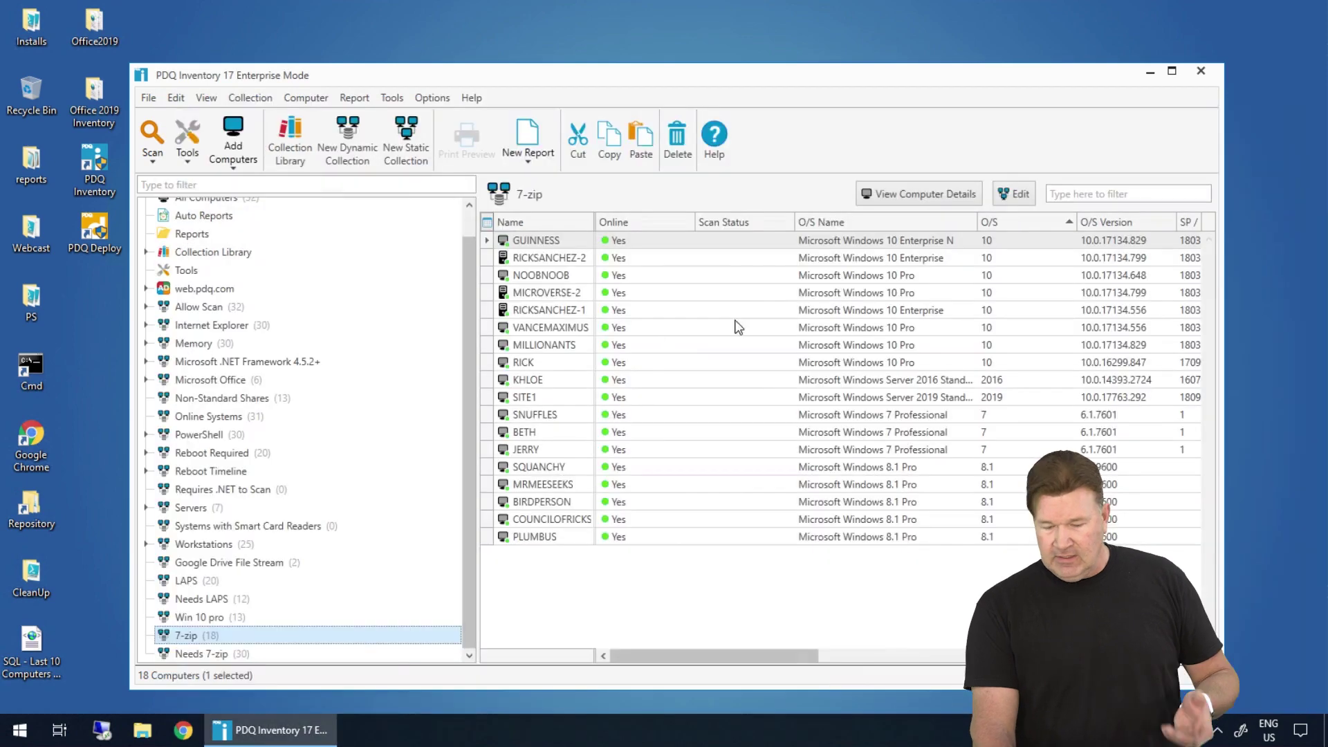
left_click(545, 276)
double_click(547, 276)
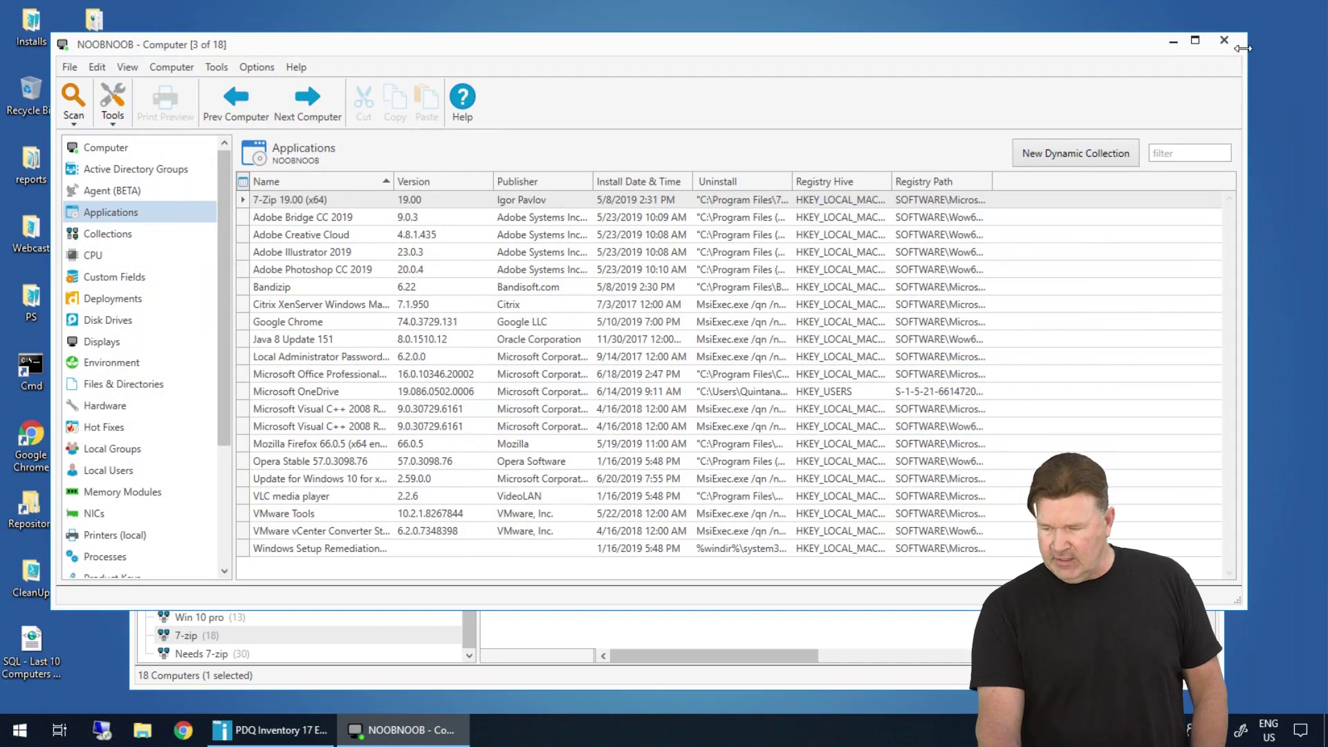
left_click(1226, 41)
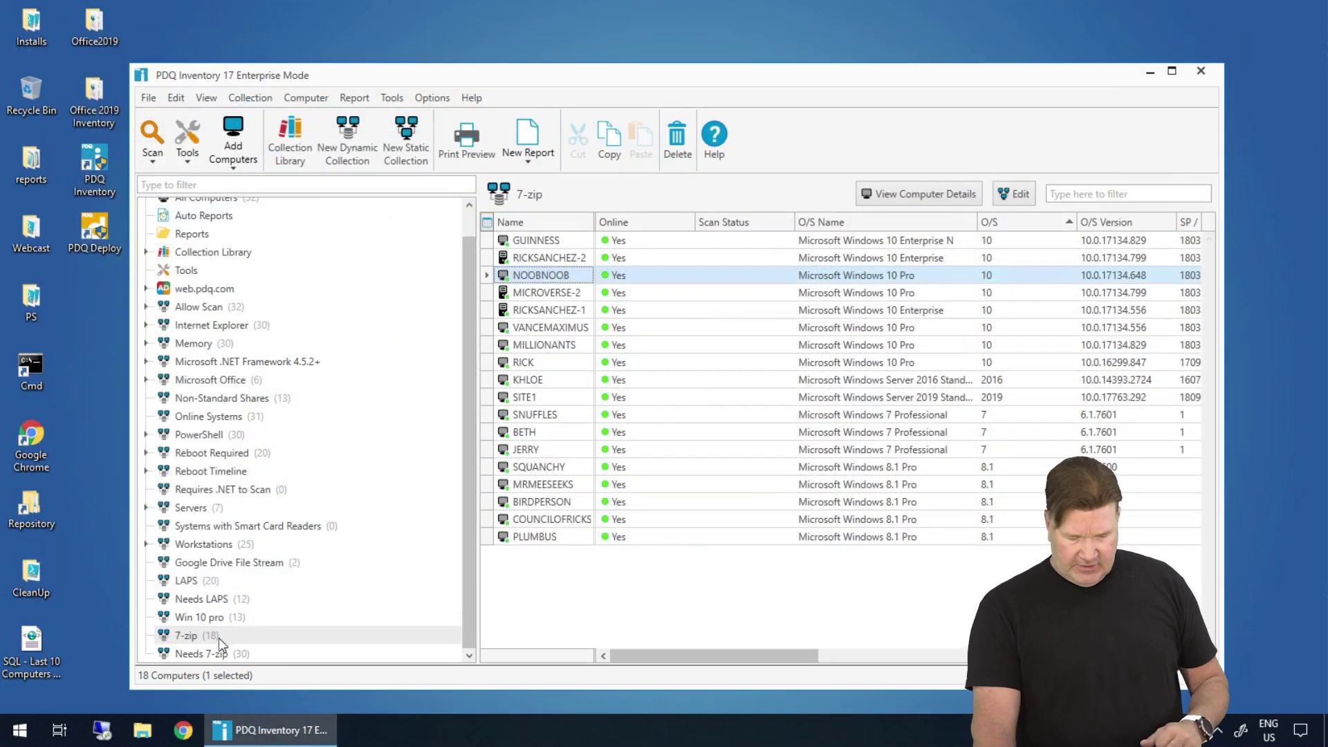
Step: Open the Needs 7-zip collection's filter settings, then set them aside to view its 30 computers
left_click(207, 653)
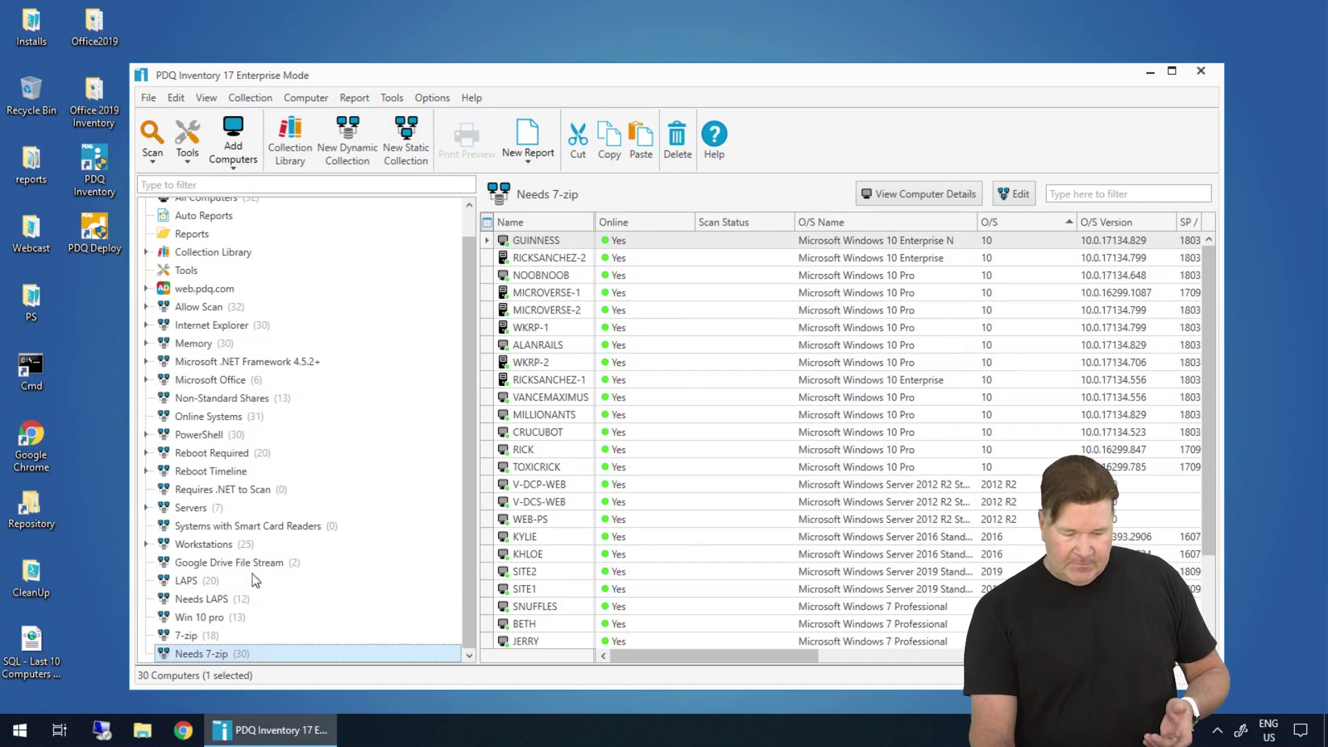
double_click(219, 654)
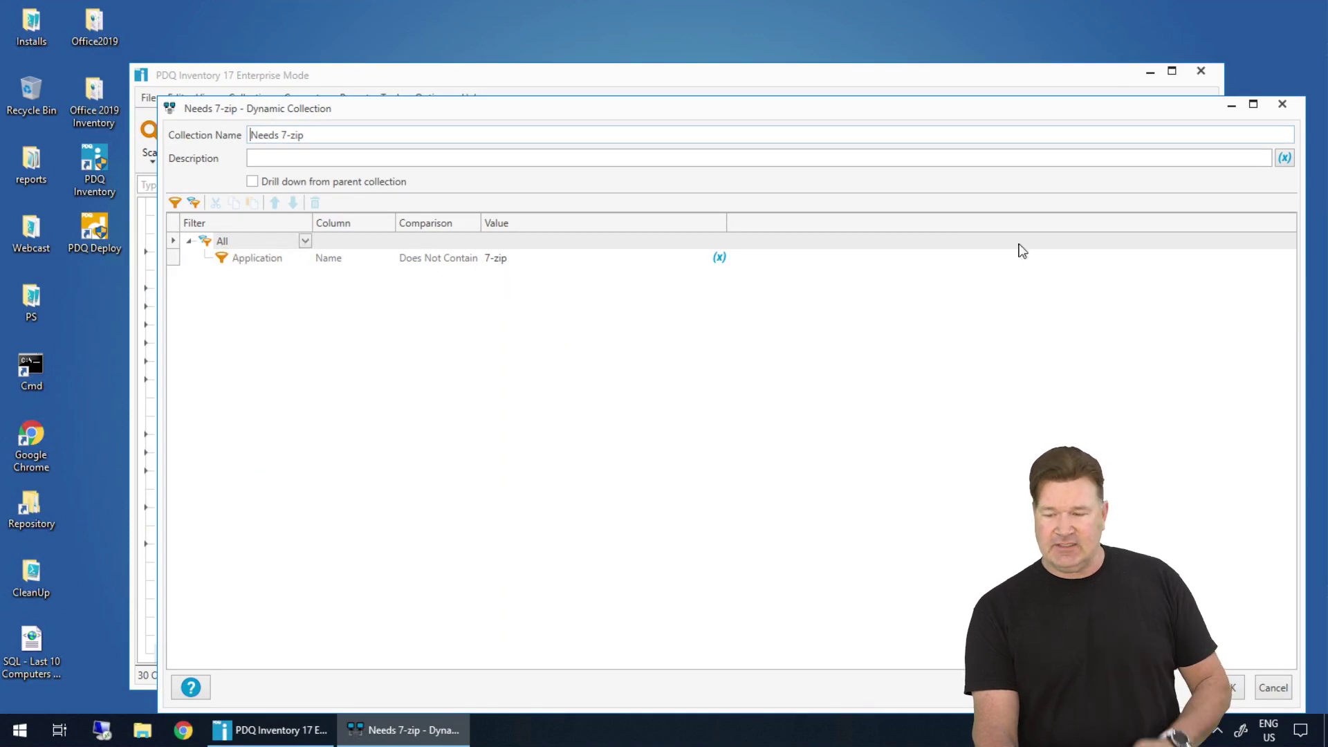
left_click(1230, 106)
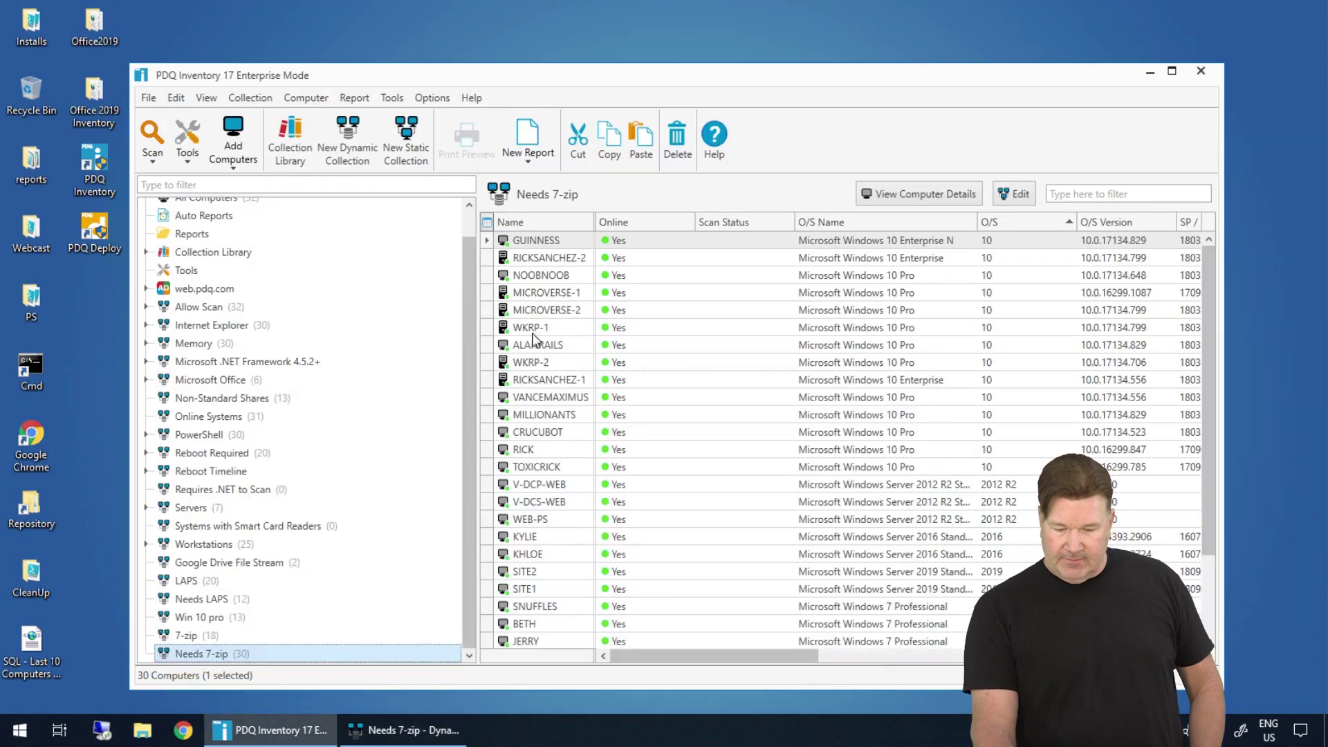
Step: Open NOOBNOOB's applications and browse entries like Adobe Creative Cloud, Illustrator 2019 and Bandizip
double_click(545, 278)
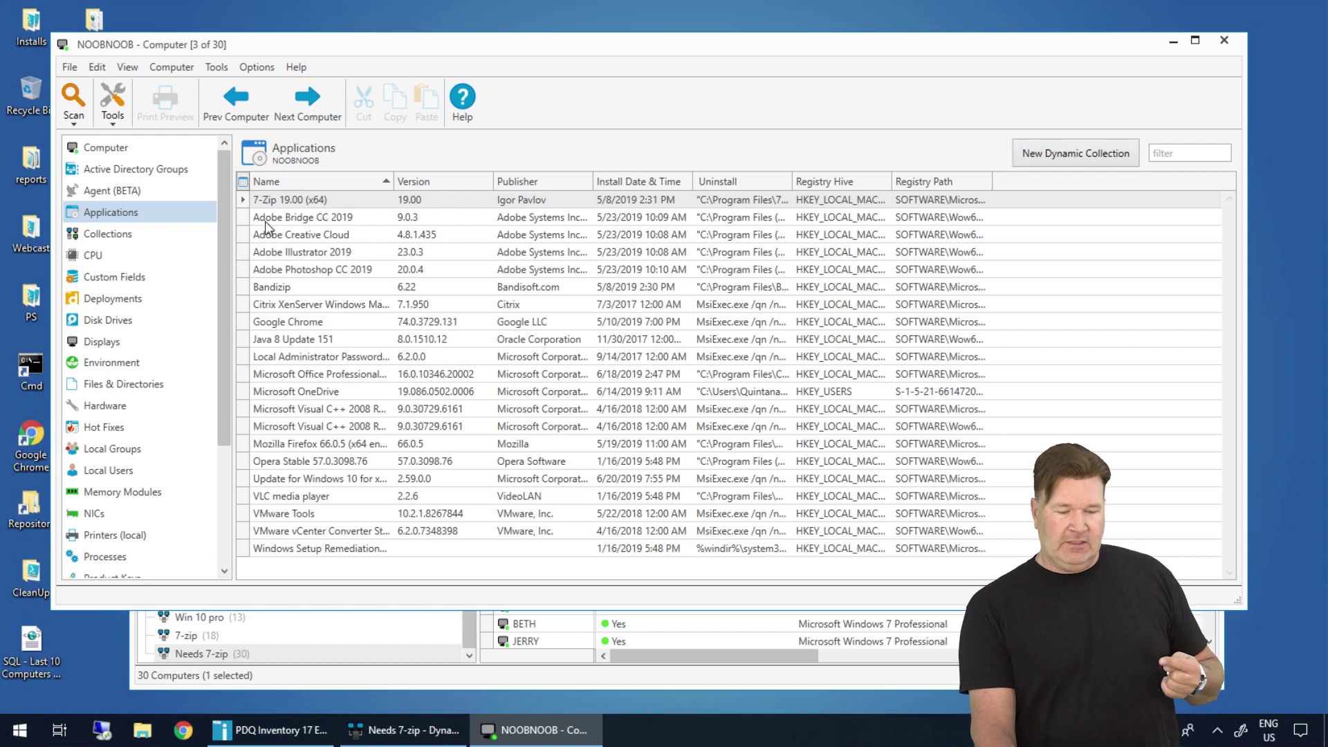
left_click(348, 237)
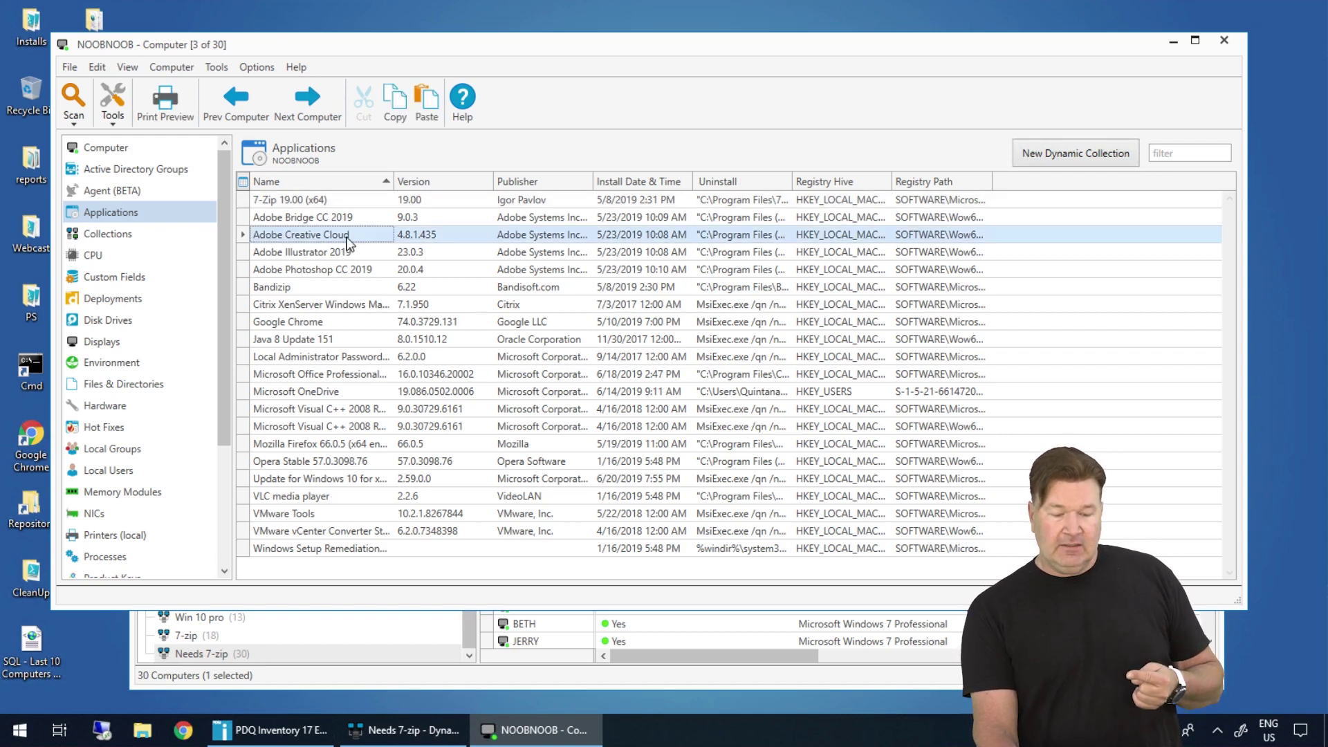
left_click(314, 252)
left_click(299, 289)
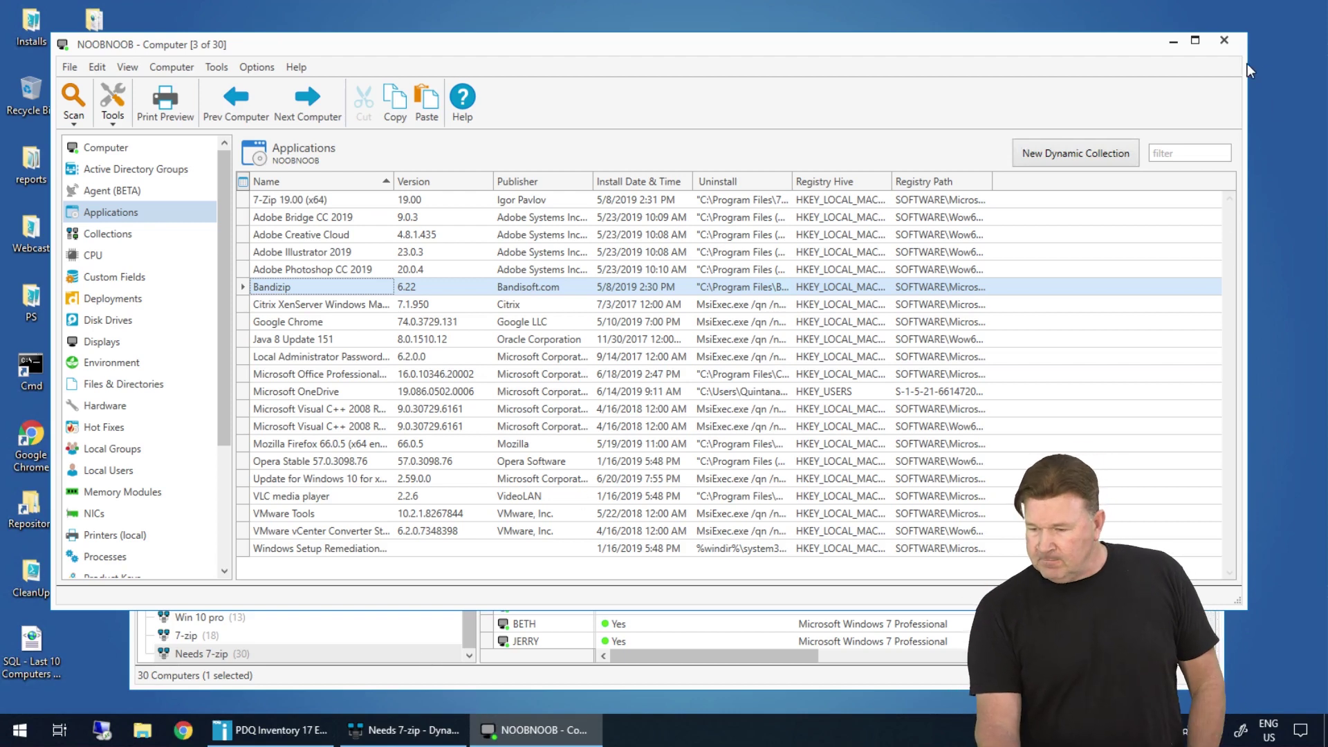
Step: Close NOOBNOOB's details window and bring back the Needs 7-zip collection editor
left_click(1222, 39)
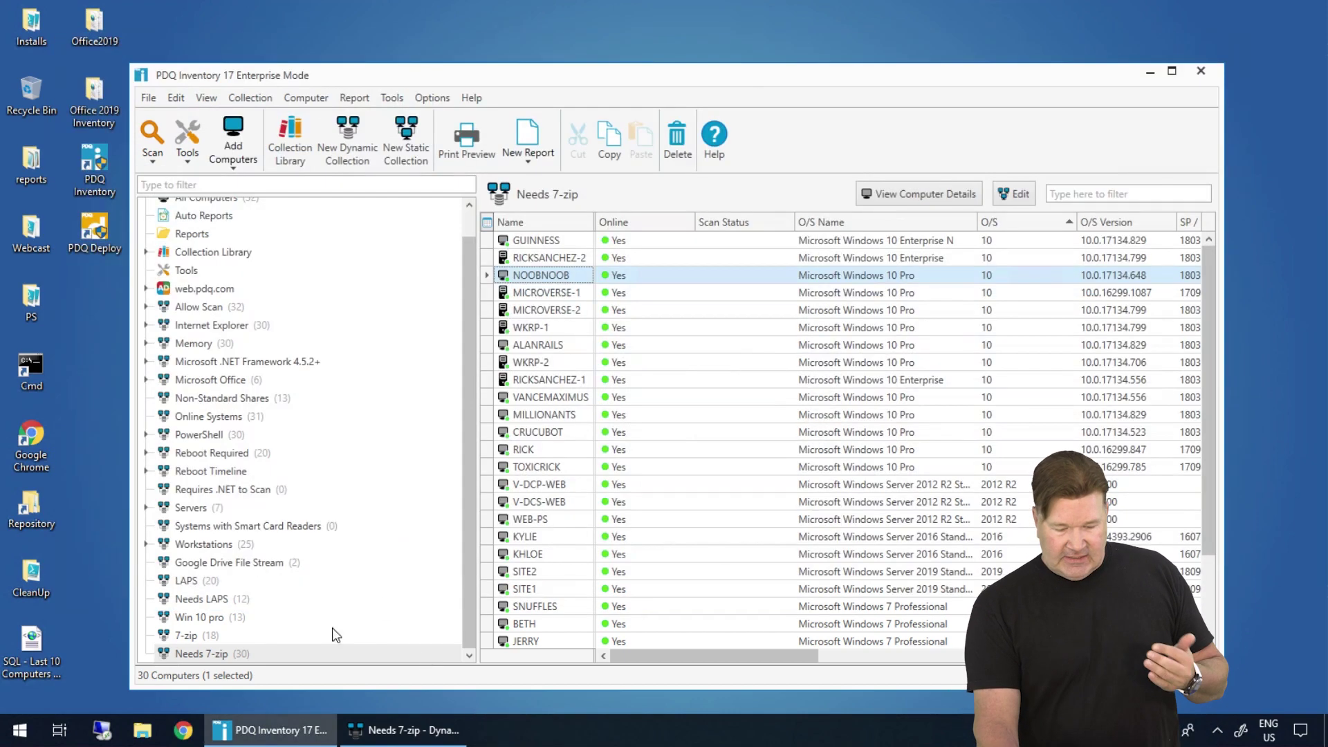
double_click(212, 653)
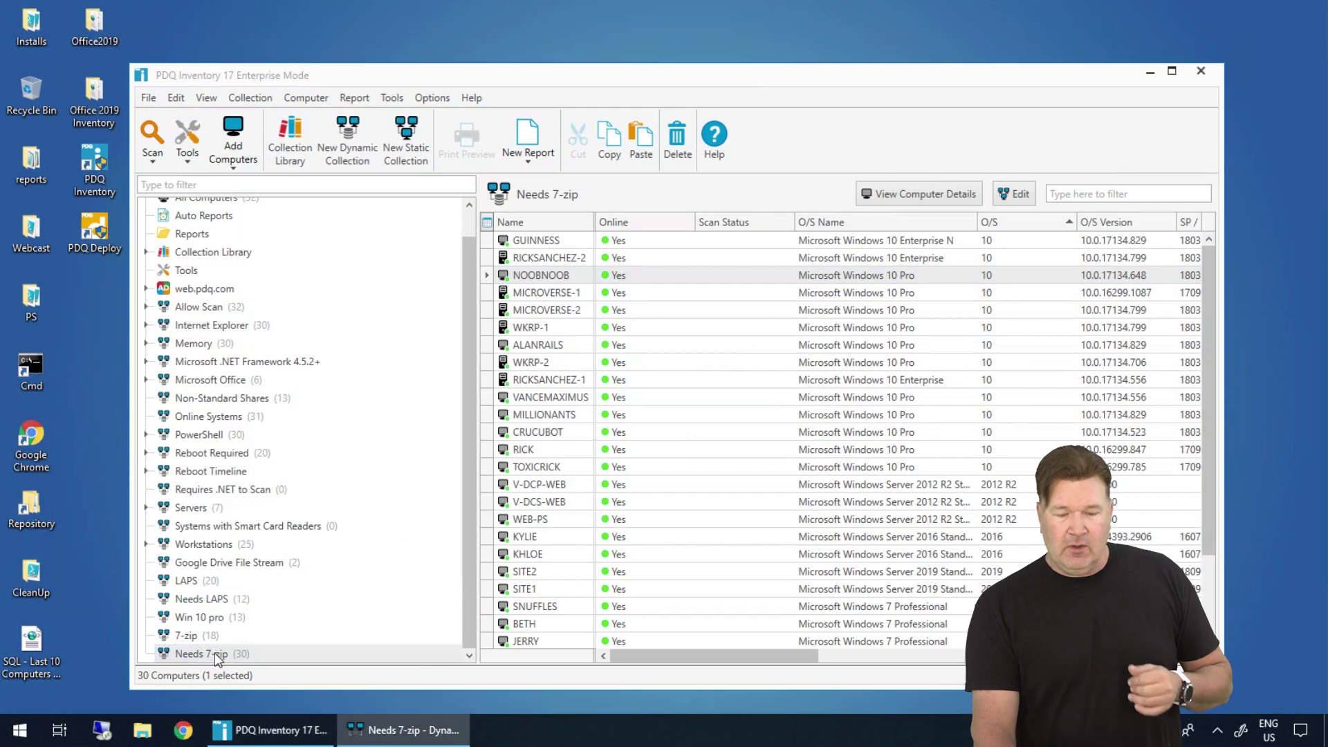
left_click(393, 730)
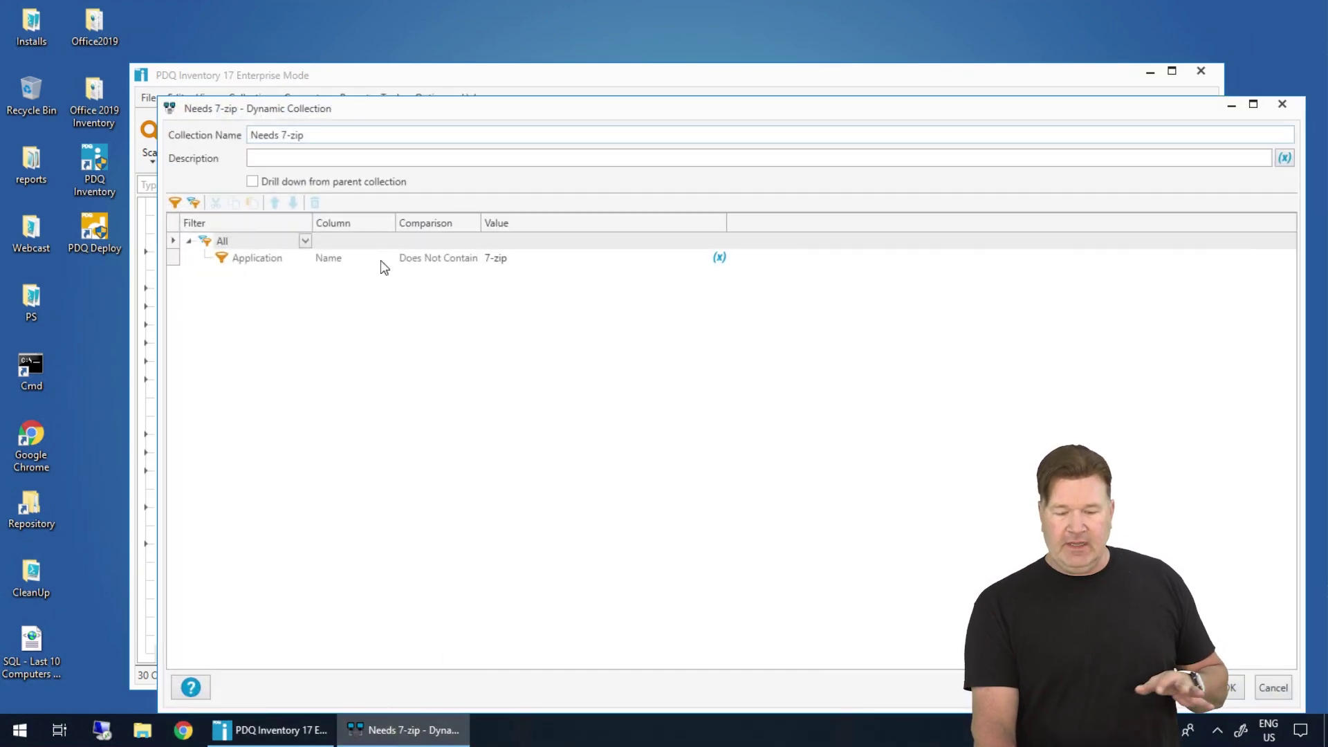
Step: Set the Application Name rule to Contains and the top group to Not Any, then save
left_click(459, 258)
left_click(459, 258)
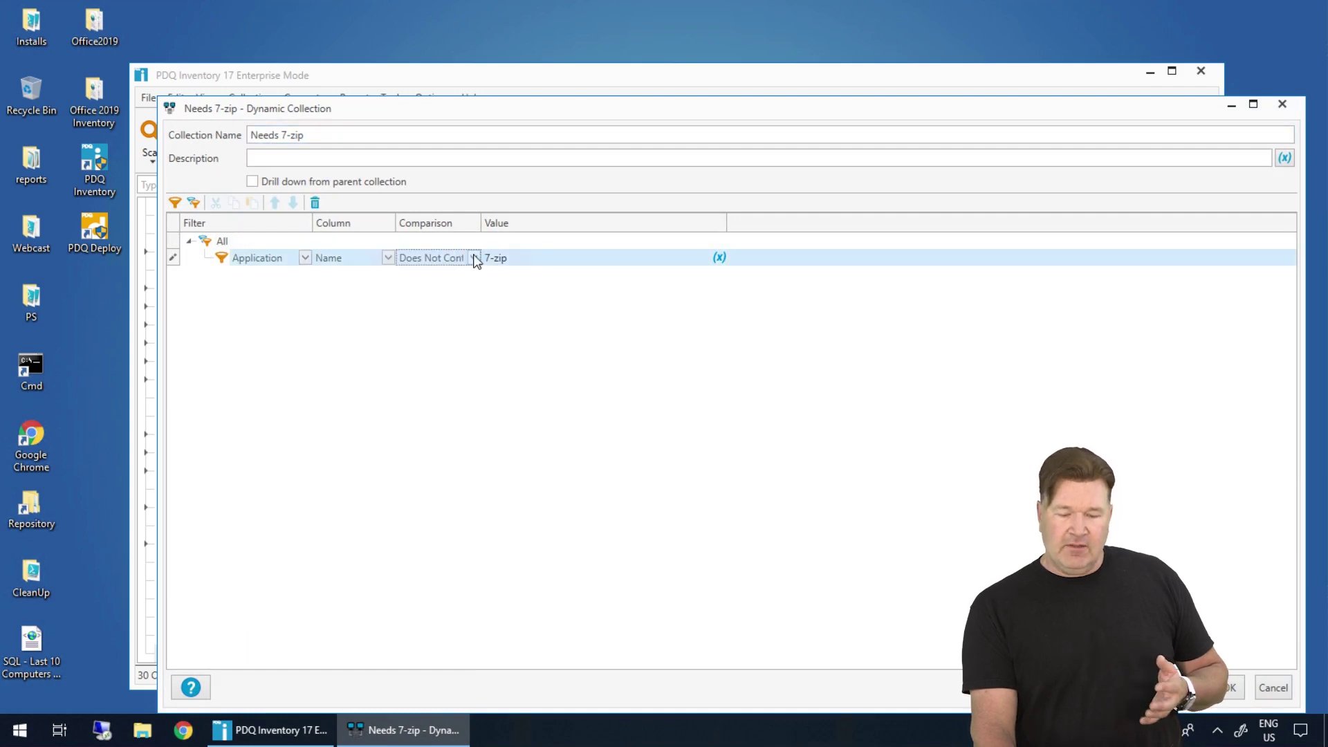
left_click(475, 259)
left_click(448, 279)
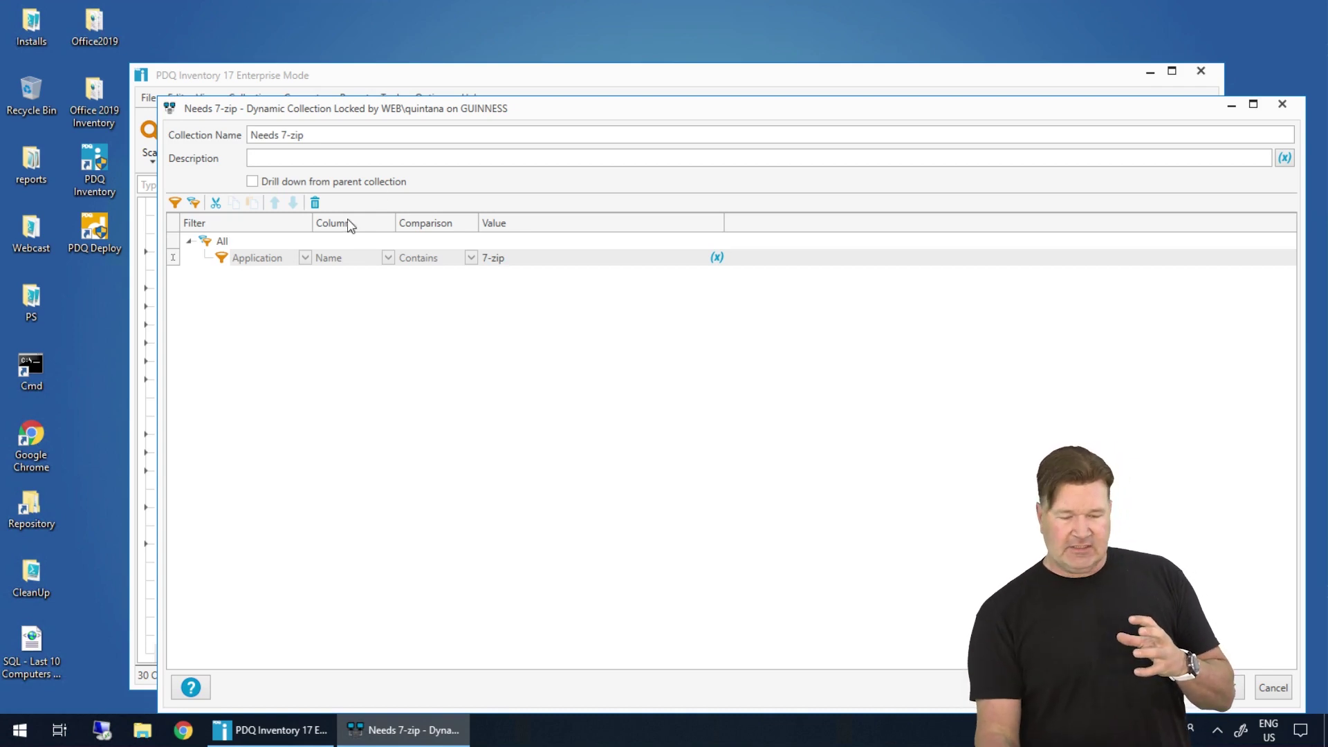
left_click(237, 241)
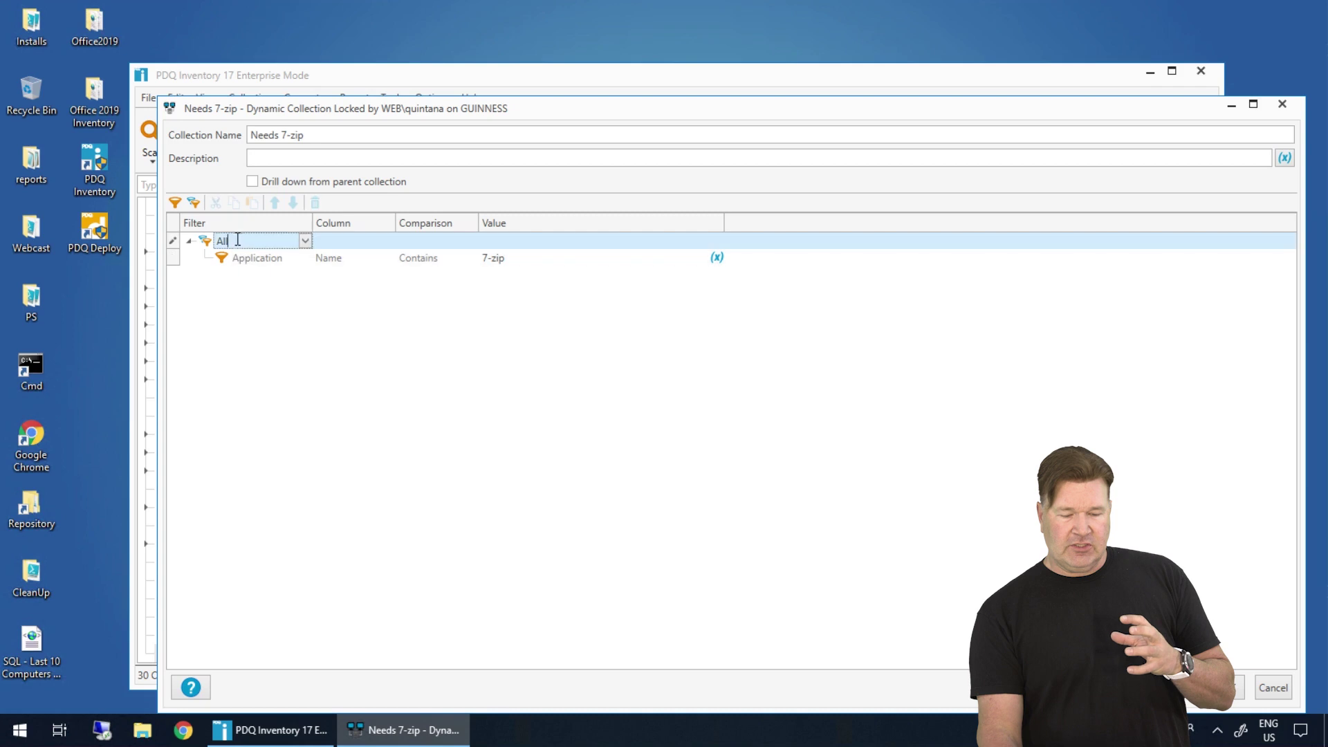
left_click(304, 241)
left_click(237, 314)
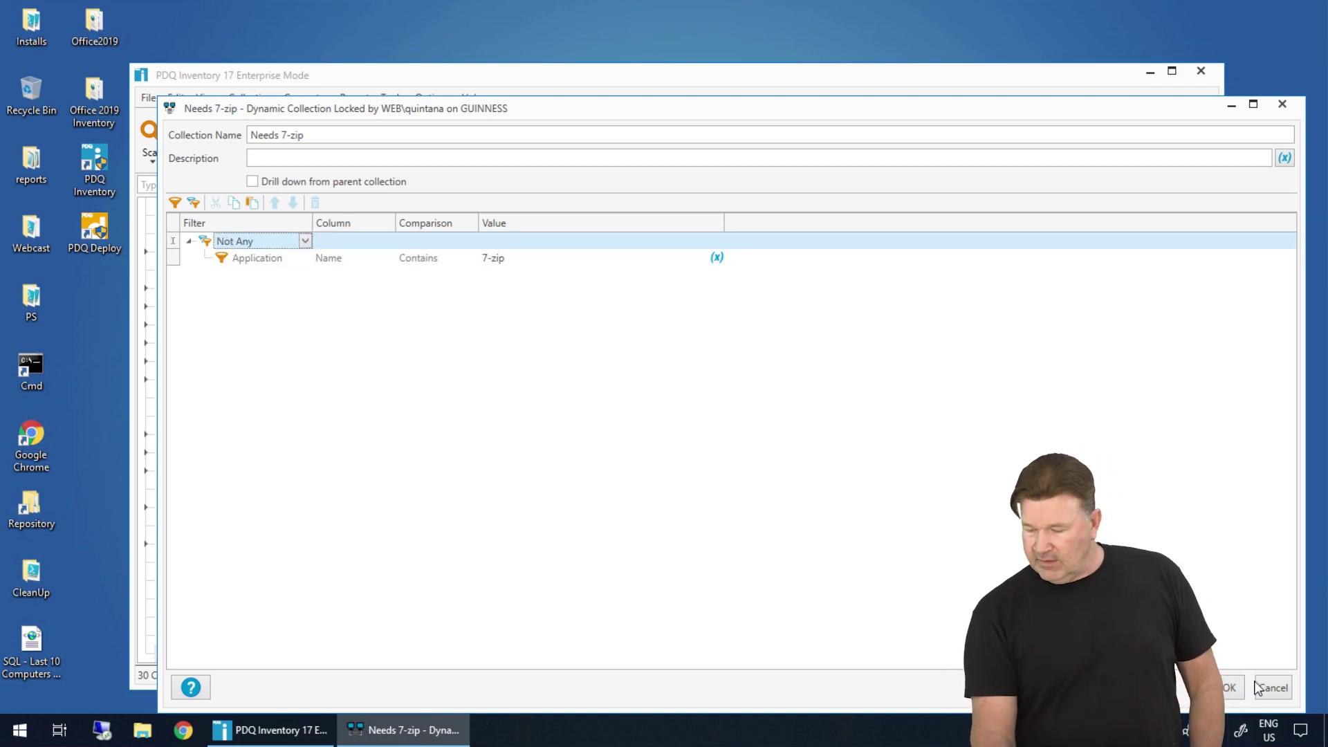
left_click(1229, 687)
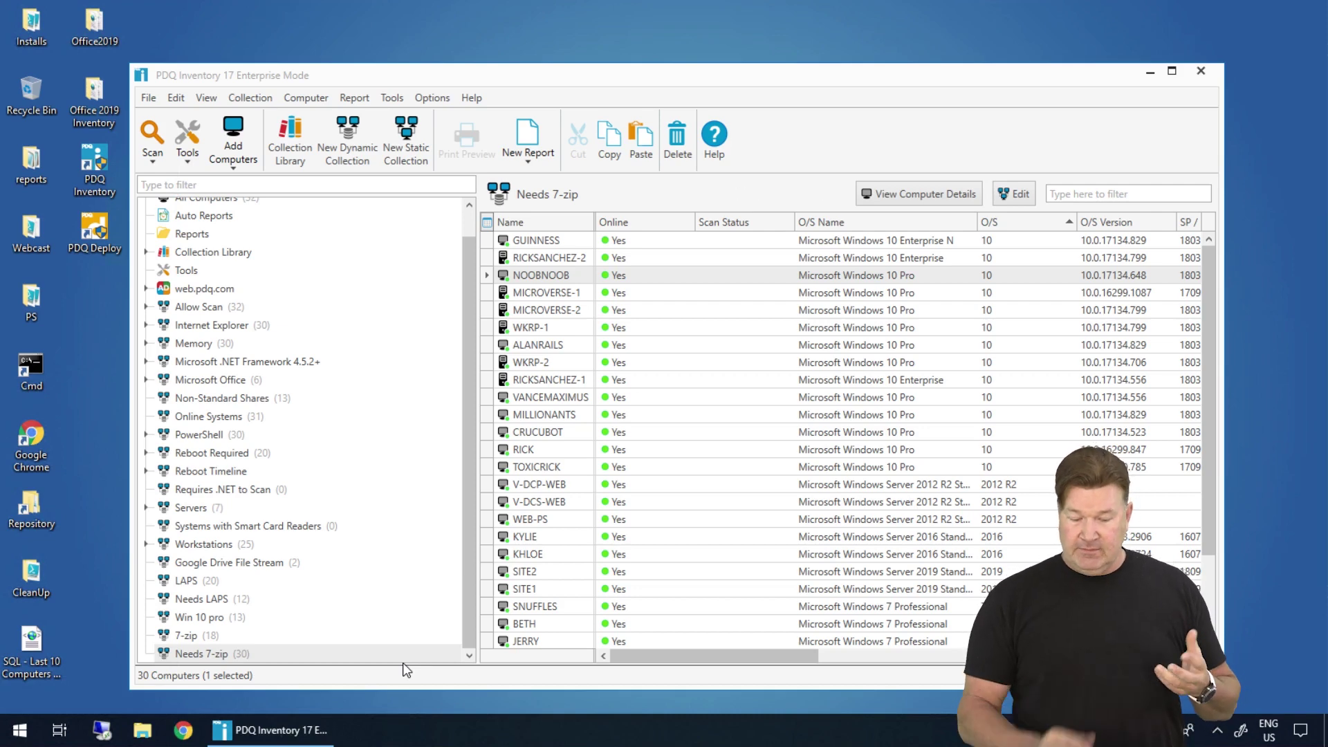
Step: View the 18-computer 7-zip collection, then return to the Needs 7-zip list
left_click(207, 638)
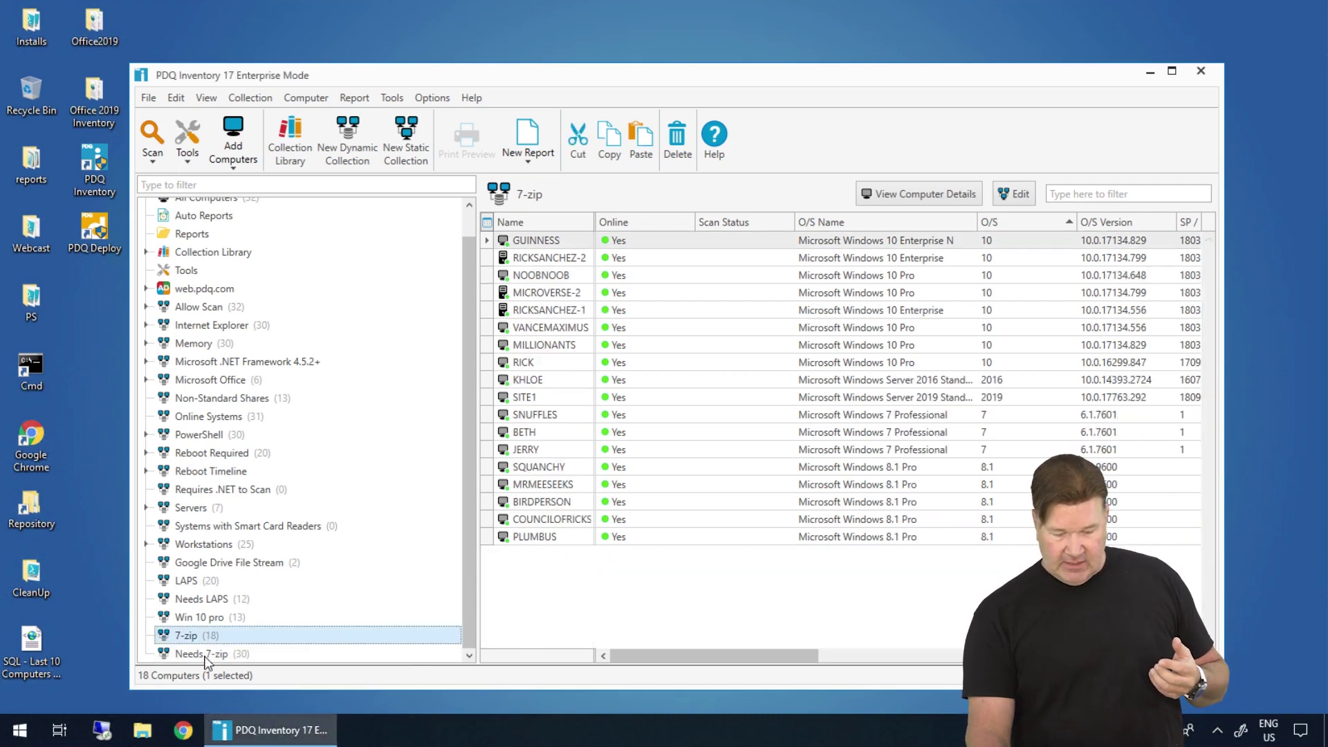
left_click(206, 656)
left_click(743, 384)
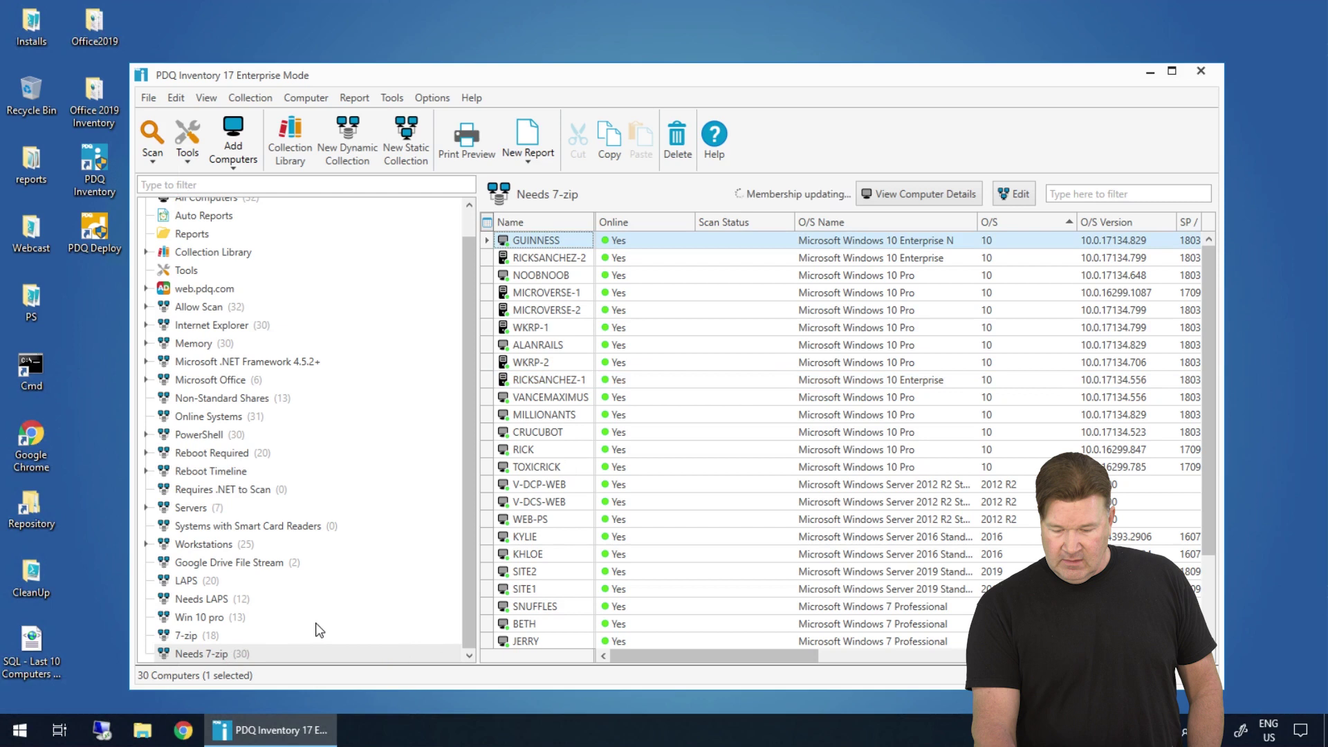
Step: Re-edit Needs 7-zip so Application Name uses Contains under a Not Any group, and save
left_click(247, 659)
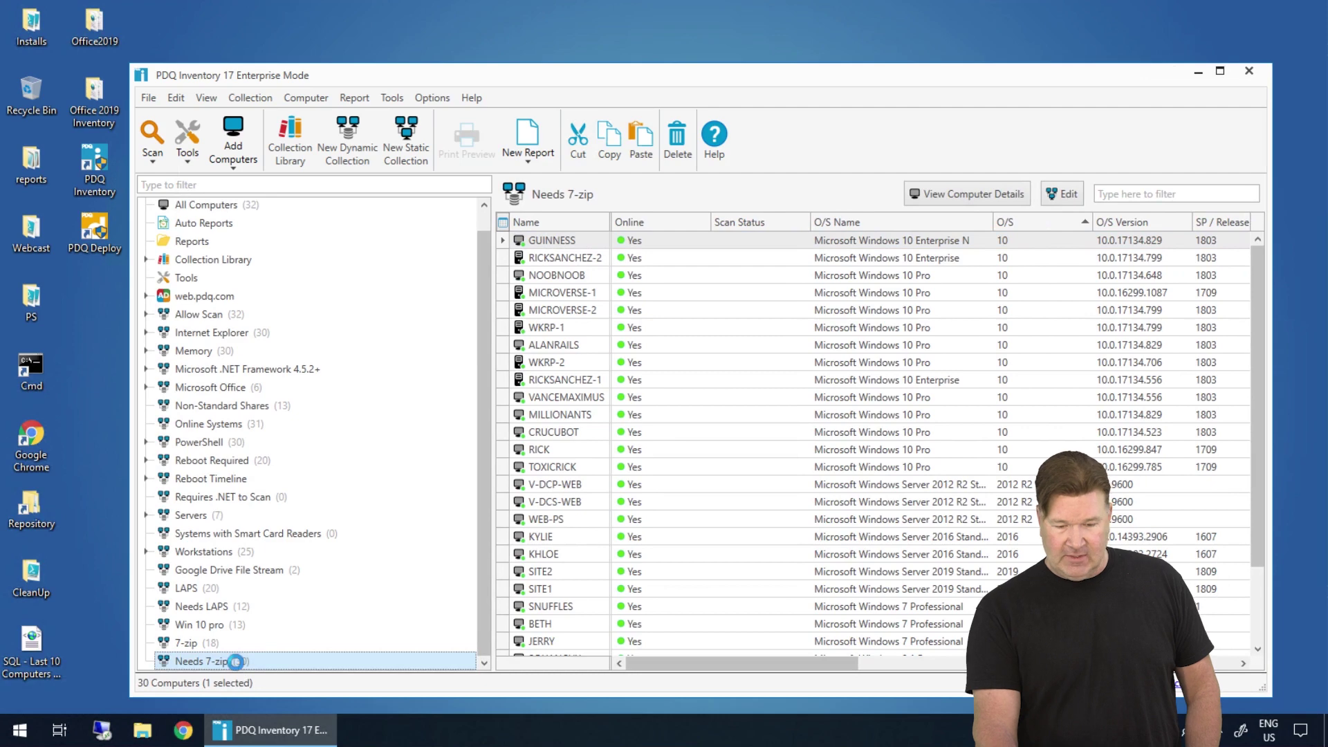
double_click(236, 662)
left_click(432, 260)
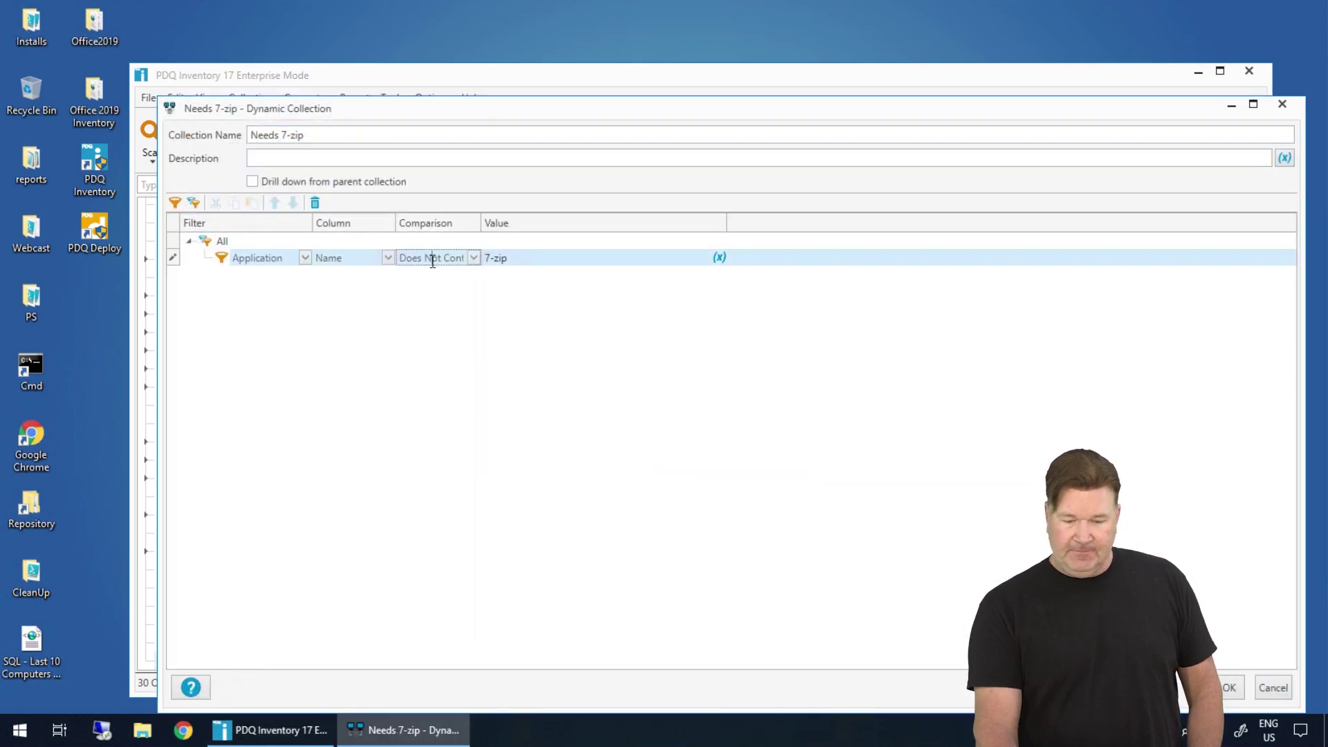
left_click(471, 259)
left_click(444, 272)
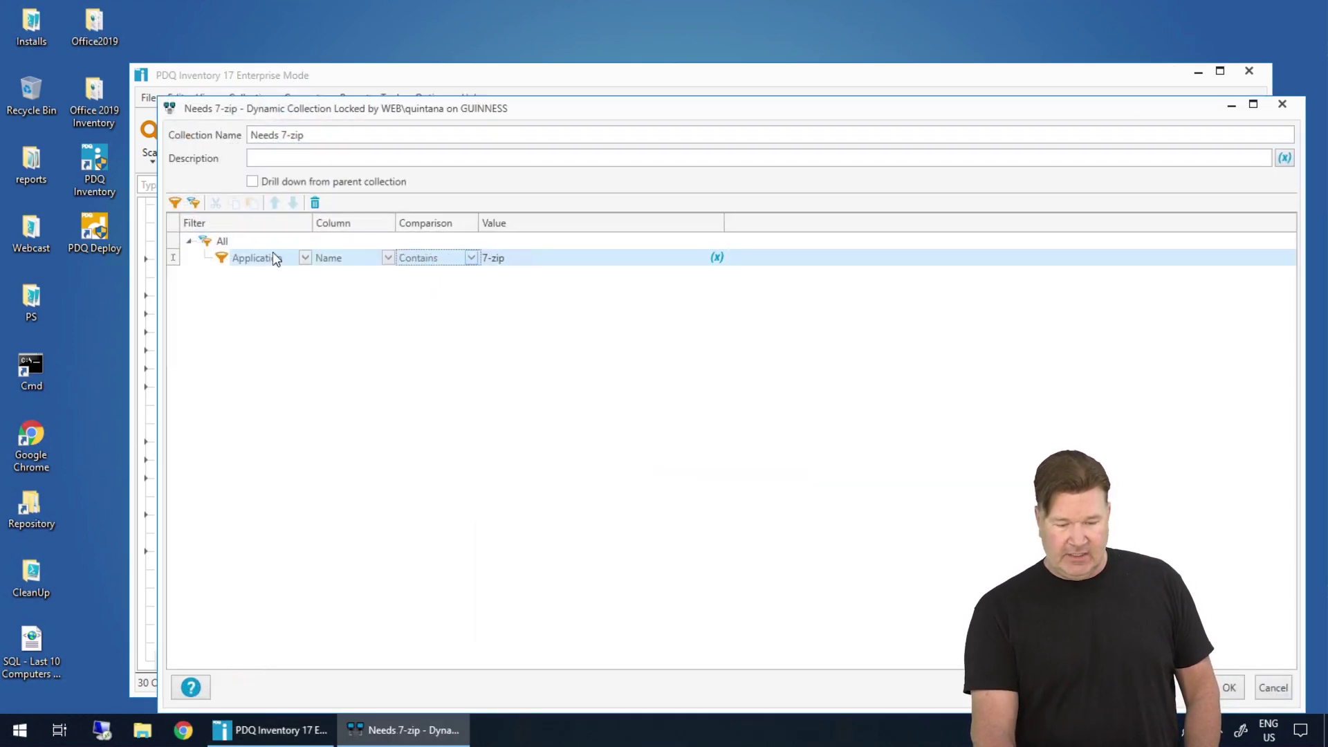
left_click(235, 241)
left_click(304, 241)
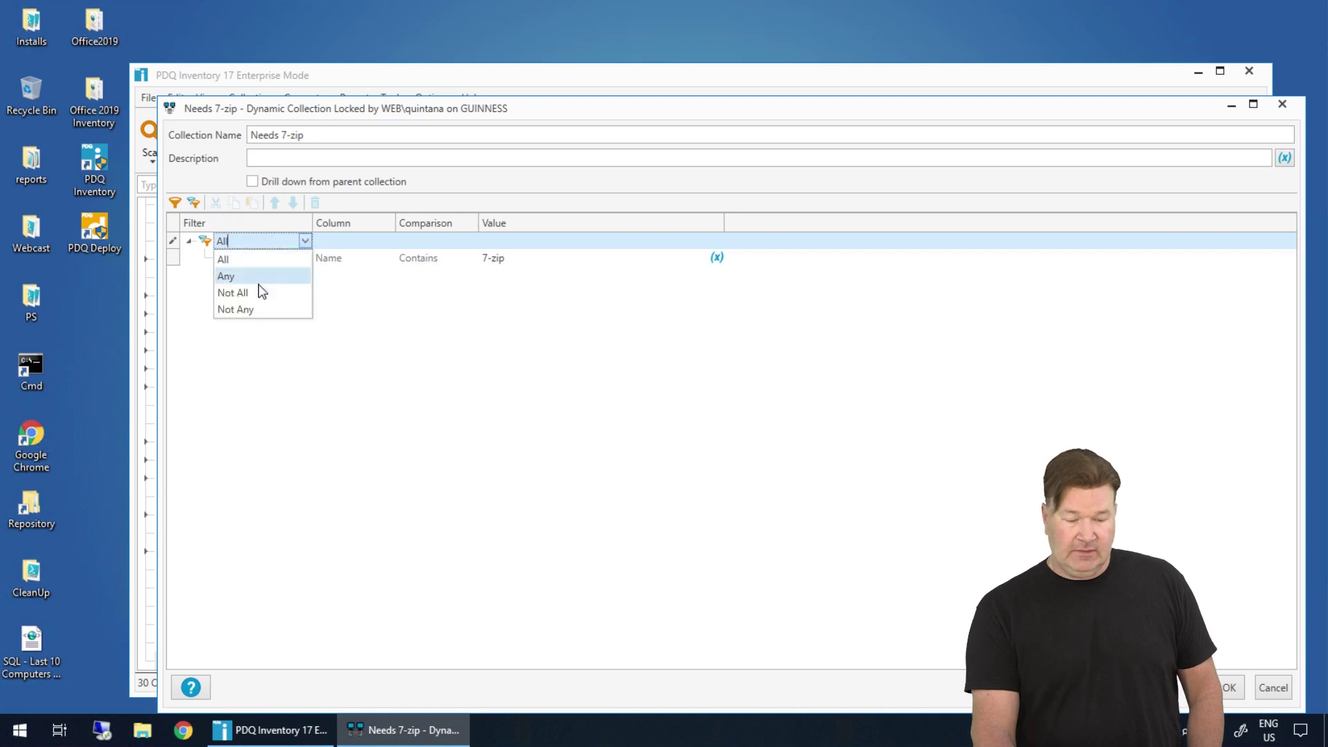
left_click(238, 309)
left_click(1229, 688)
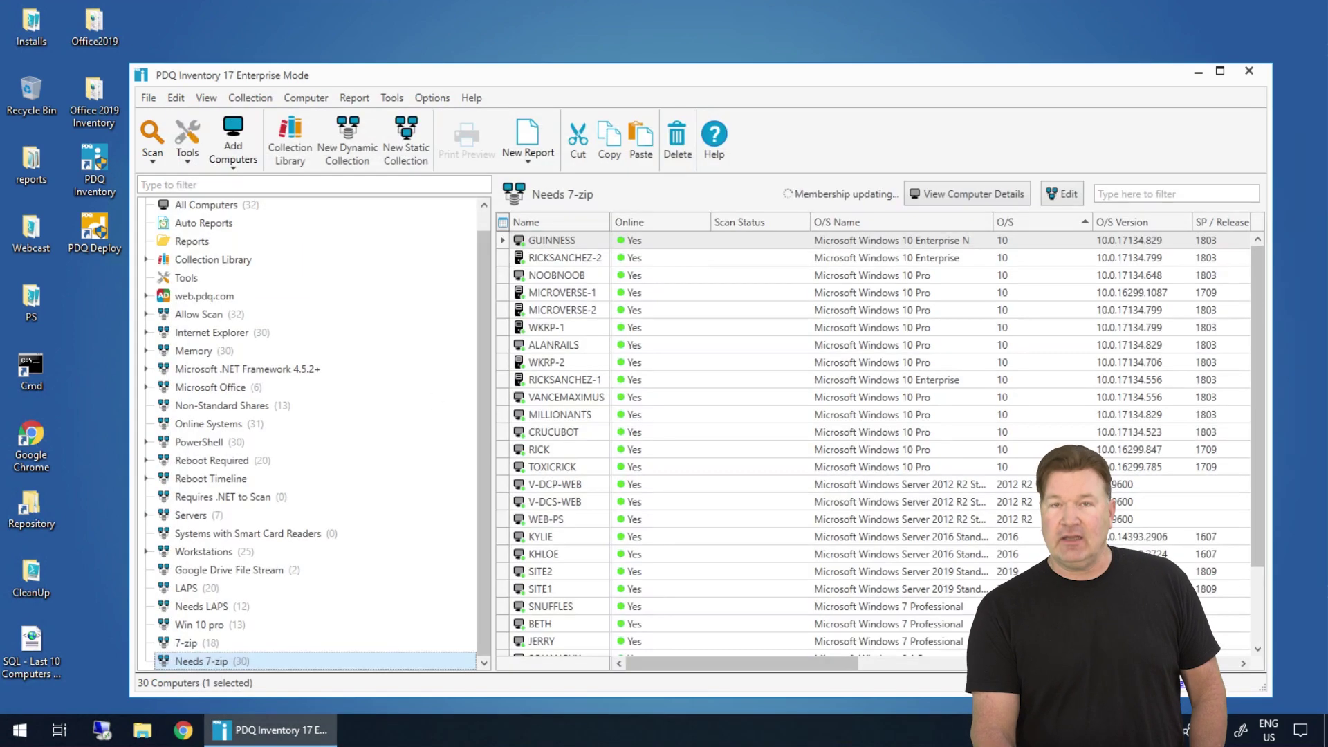
Step: From the 14-computer list, open ALANRAILS's applications to confirm 7-Zip is absent
left_click(586, 555)
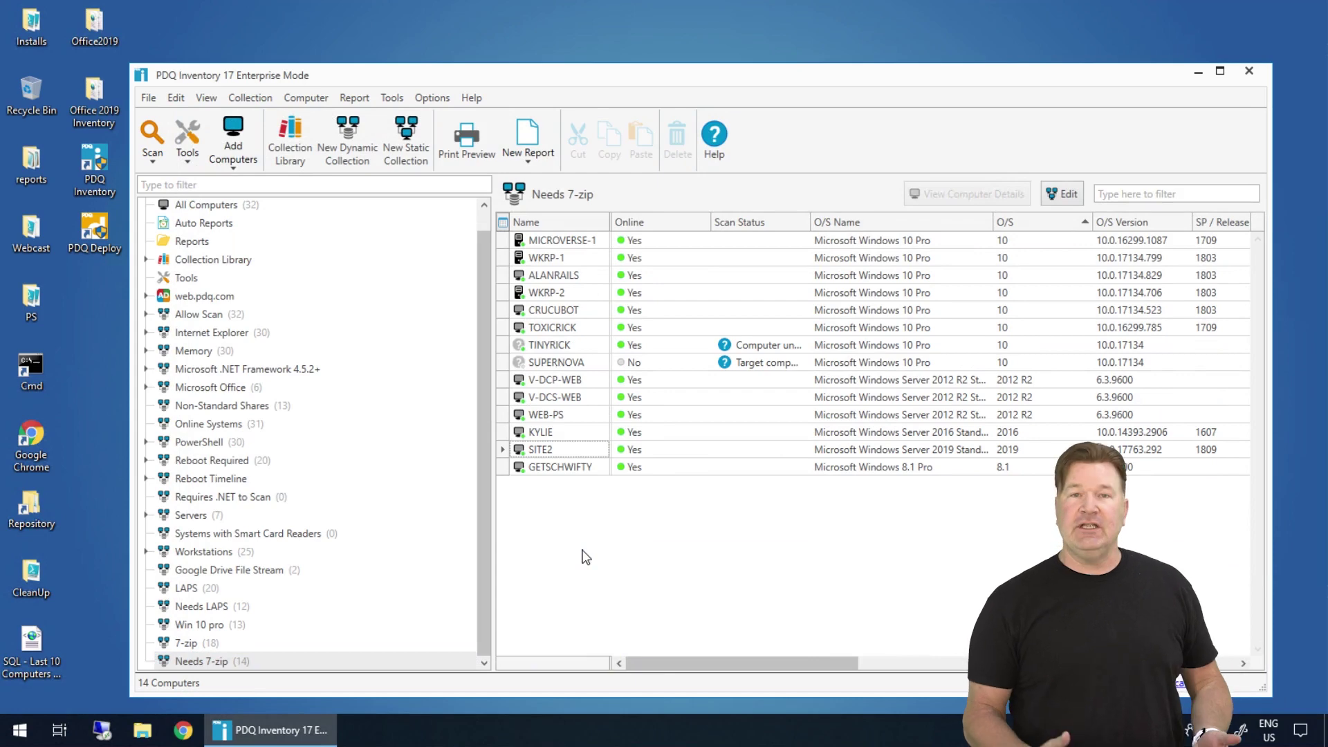
left_click(550, 278)
double_click(550, 278)
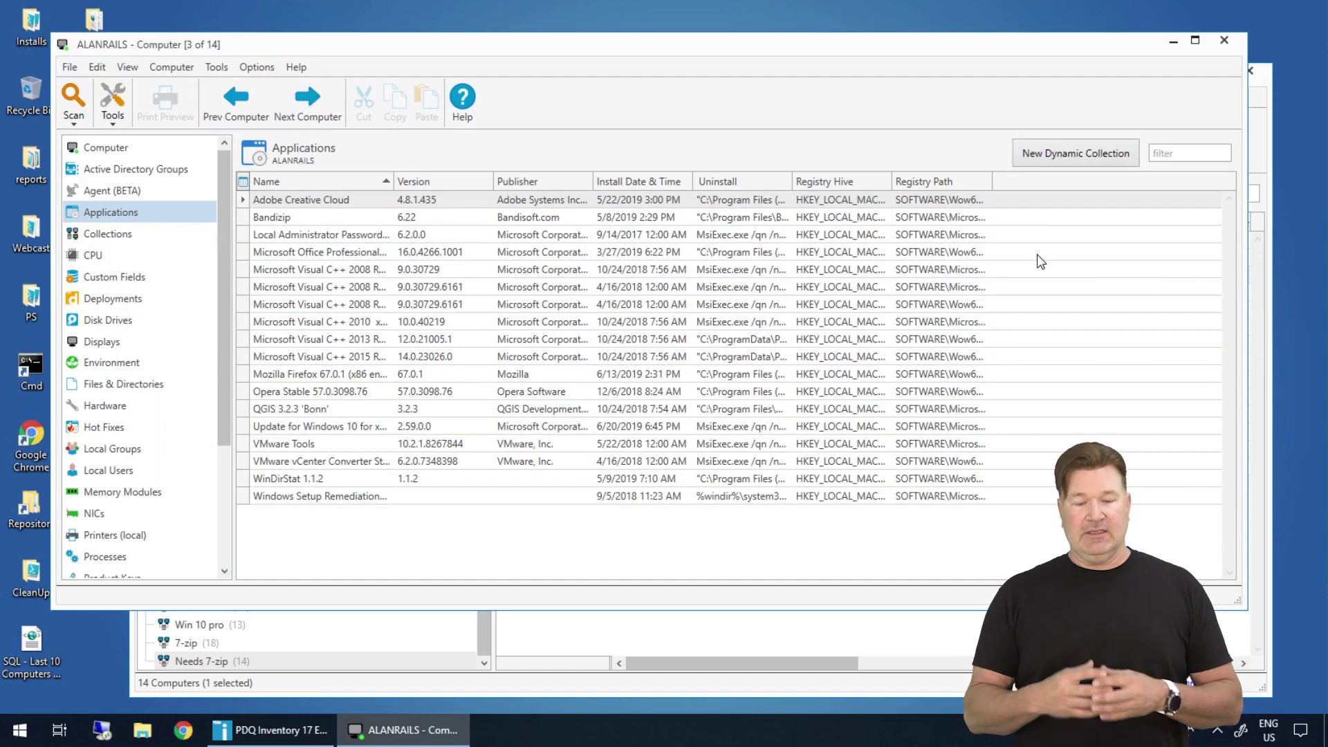
Step: Close ALANRAILS's window and reopen the Needs 7-zip Dynamic Collection editor
left_click(1224, 40)
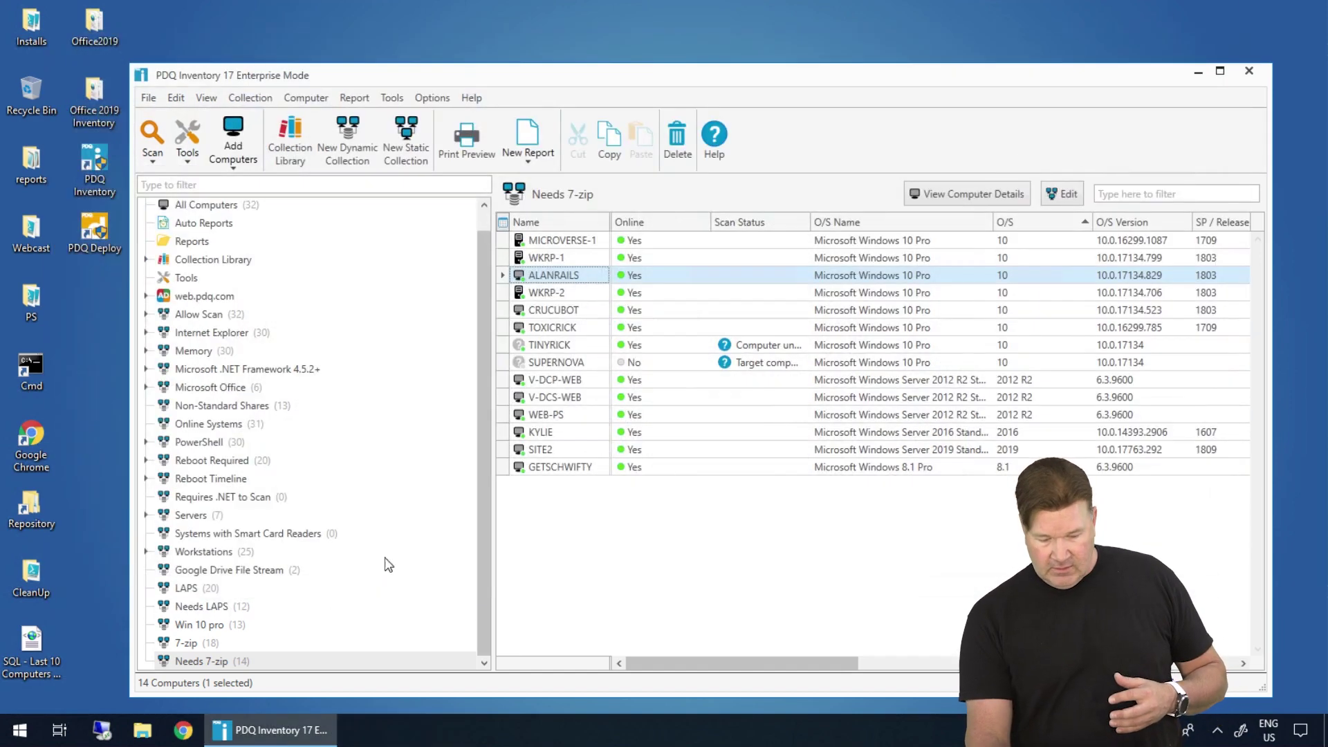
double_click(201, 661)
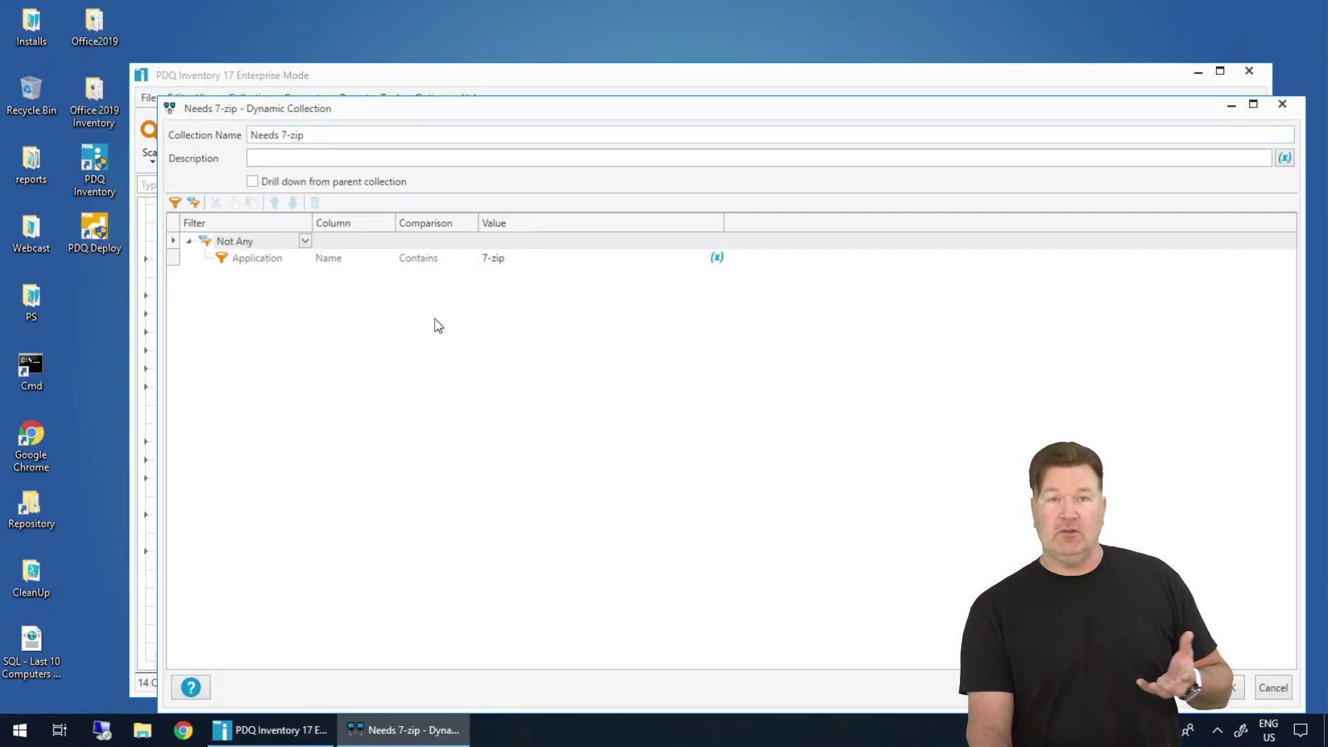